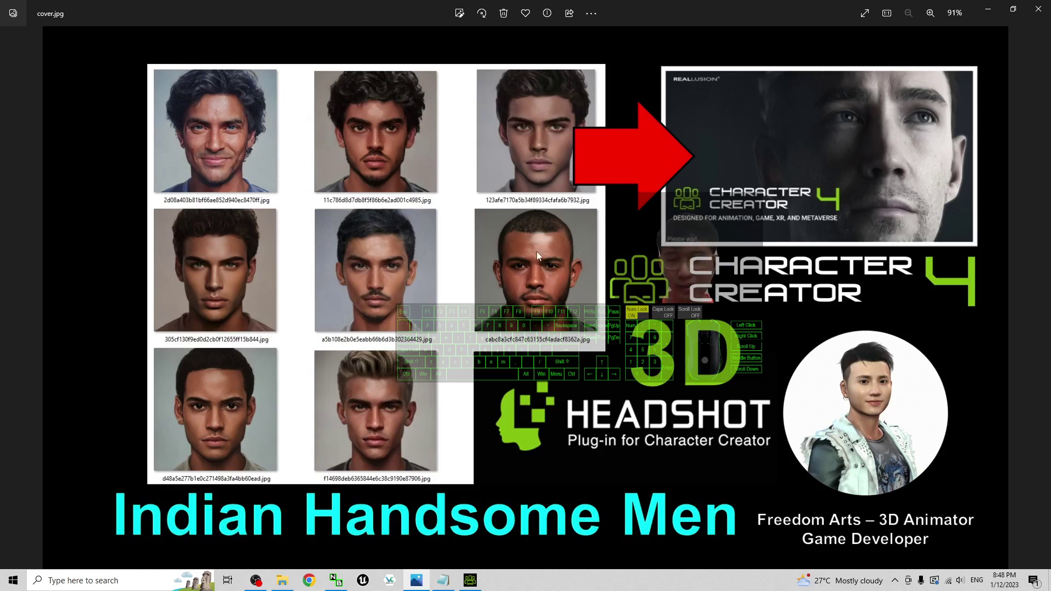
- Open the notes file and select the headshot pack download link
left_click(448, 584)
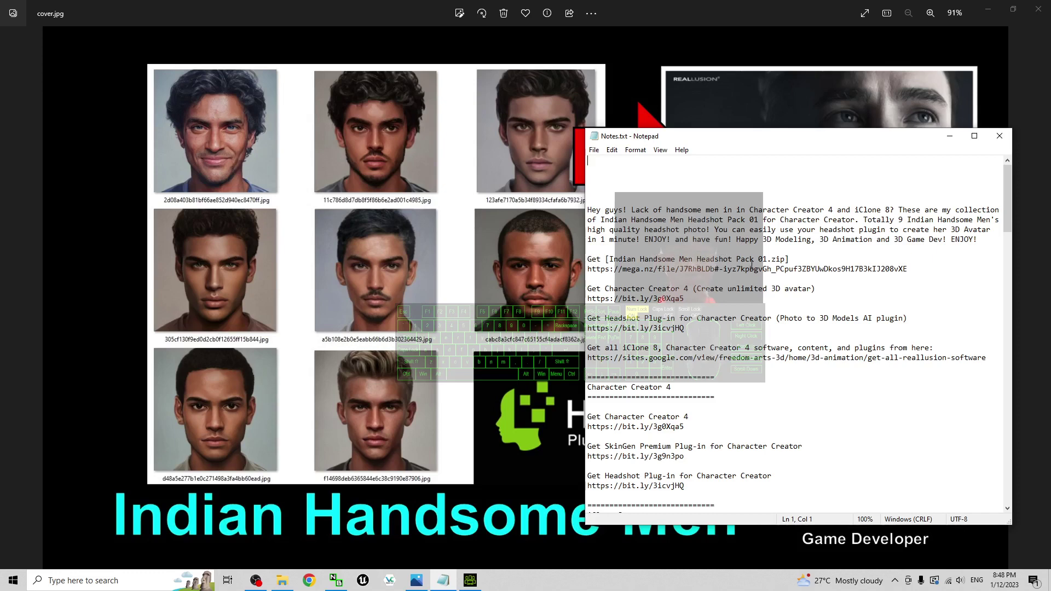
left_click_drag(589, 269, 916, 269)
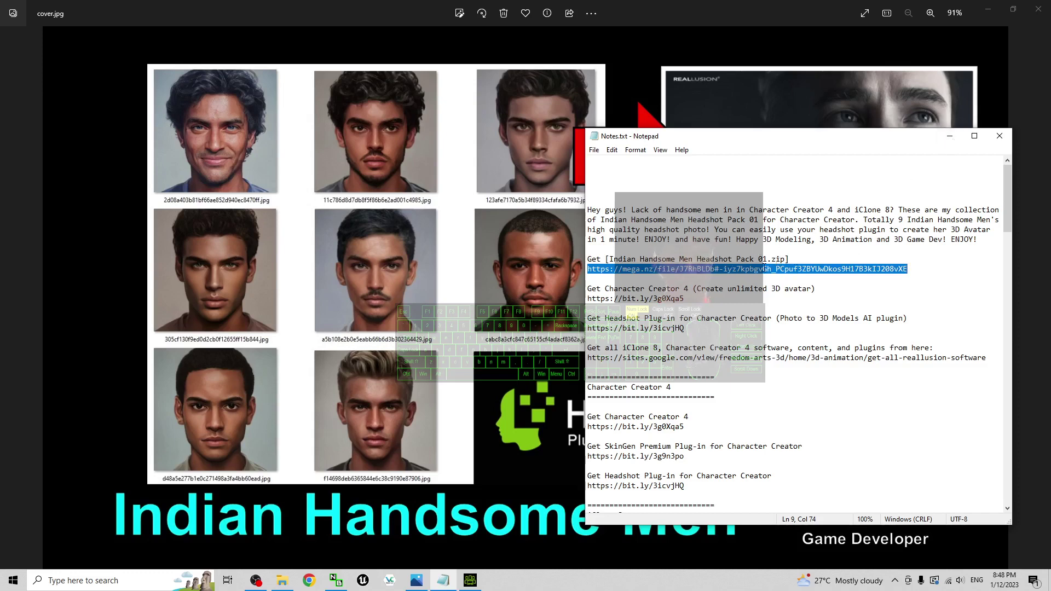
left_click(951, 138)
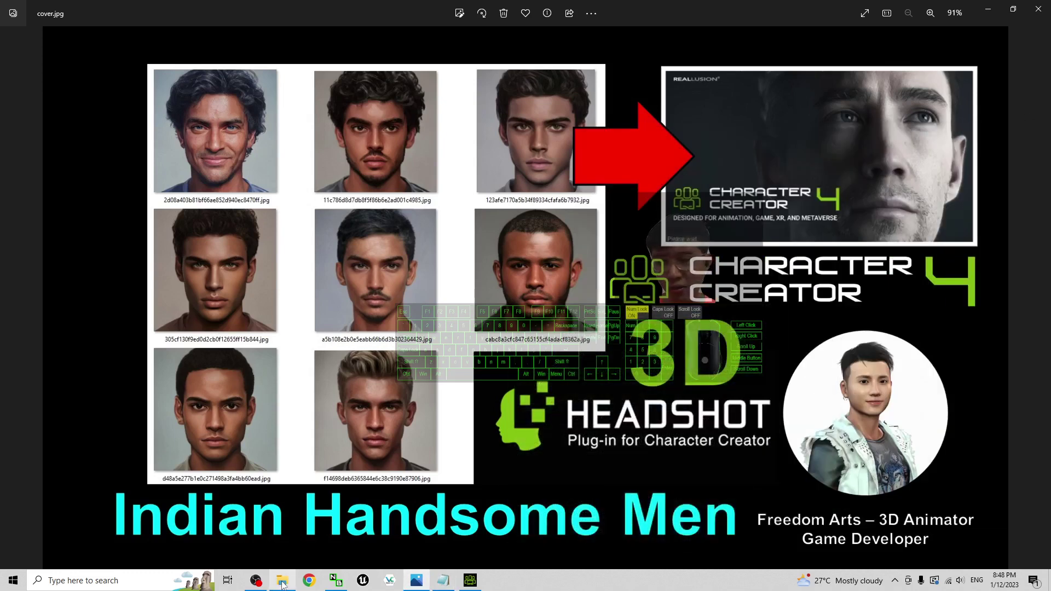
- Open the headshot photo folder and preview the moustached man's photo full size
left_click(280, 580)
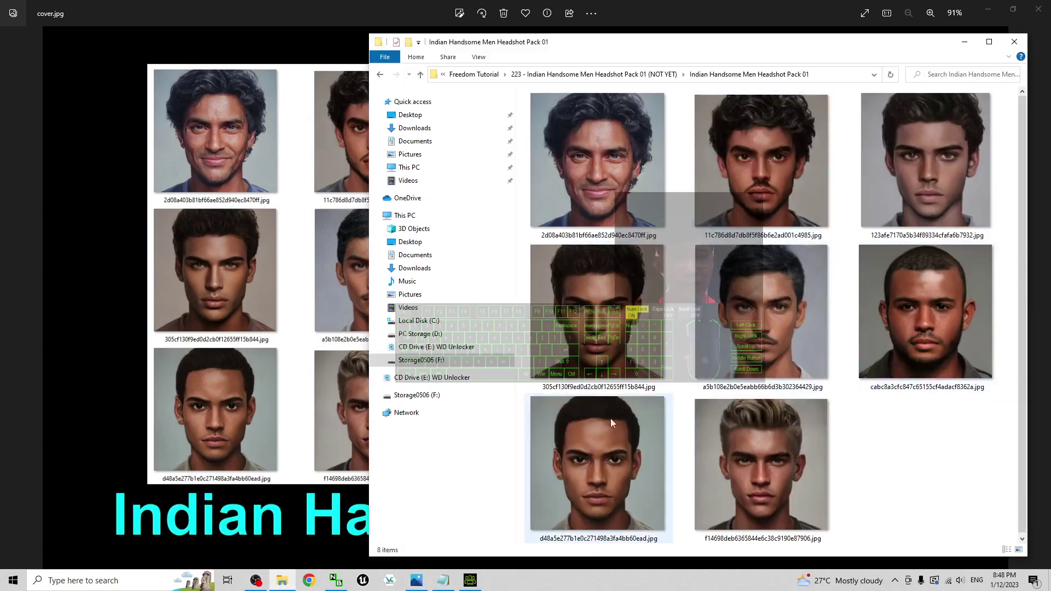
left_click(986, 12)
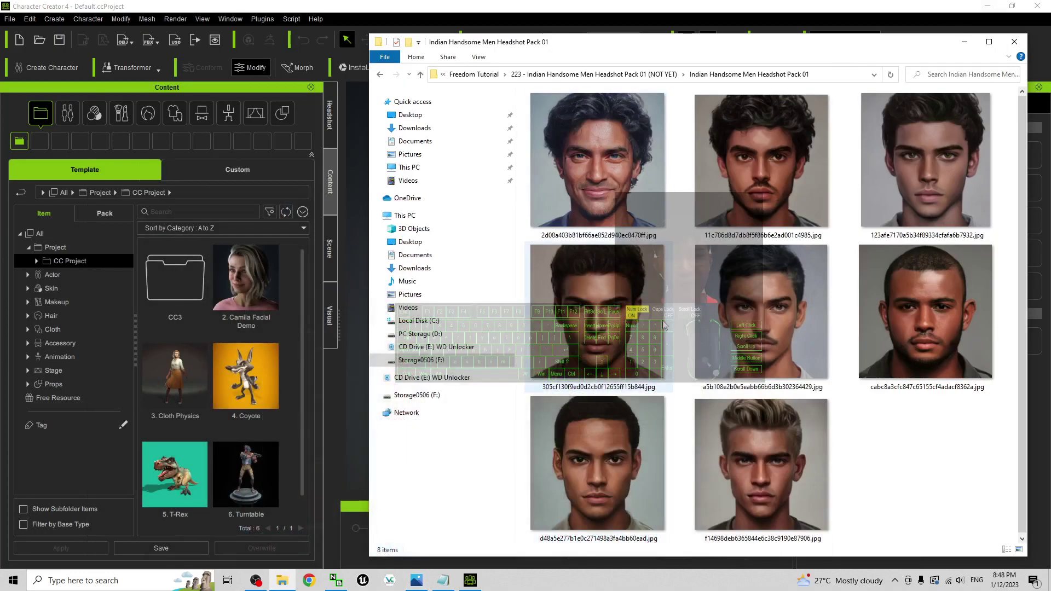
double_click(791, 346)
scroll(588, 376, "up", 3, "ctrl")
scroll(588, 375, "down", 3, "ctrl")
left_click(1039, 9)
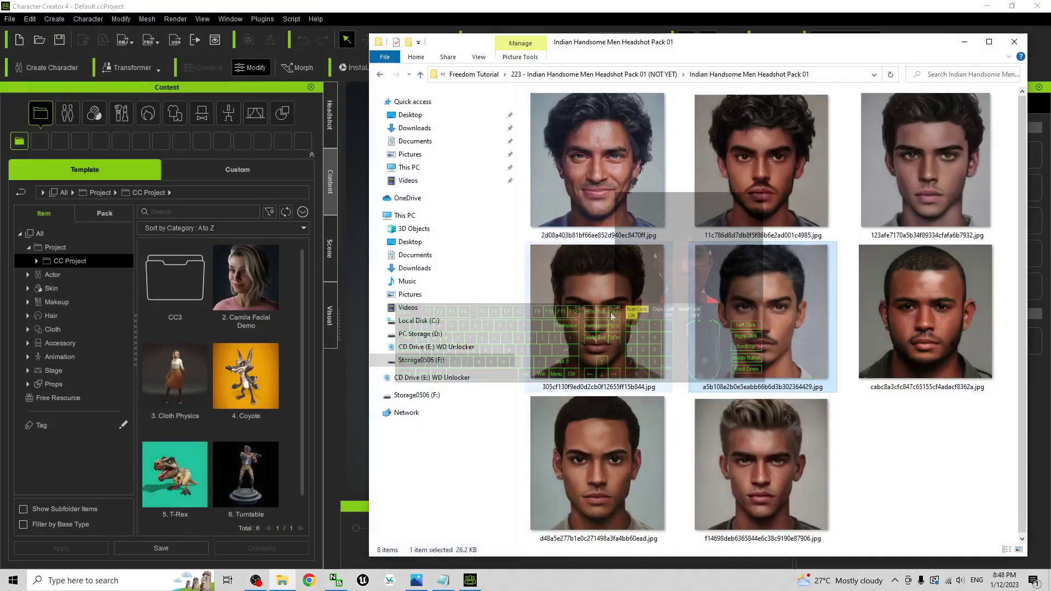
- Preview the second-row left headshot, then return to Character Creator 4
double_click(597, 312)
left_click(1044, 8)
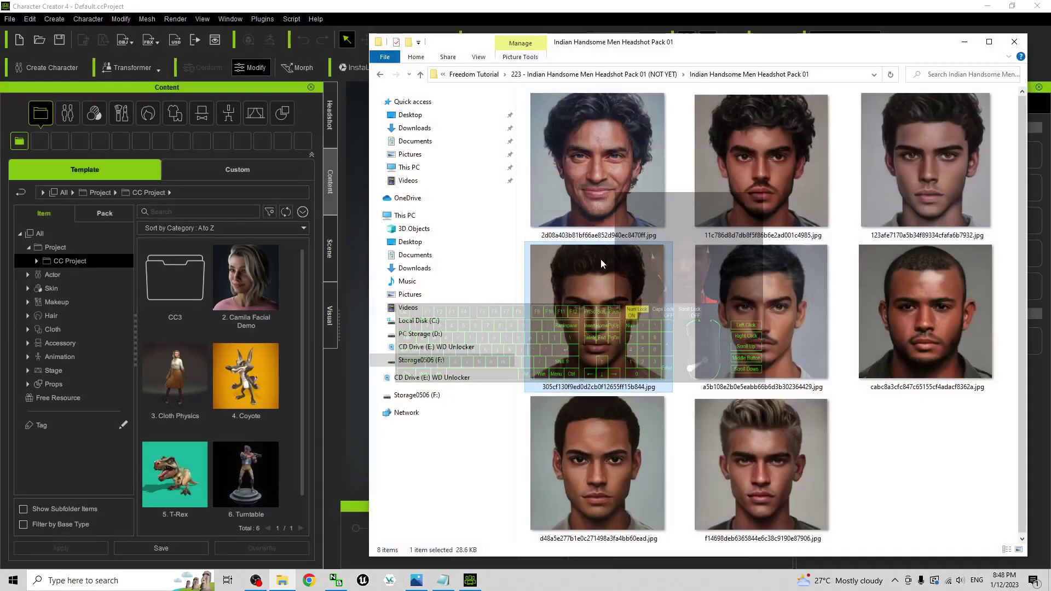
left_click(245, 6)
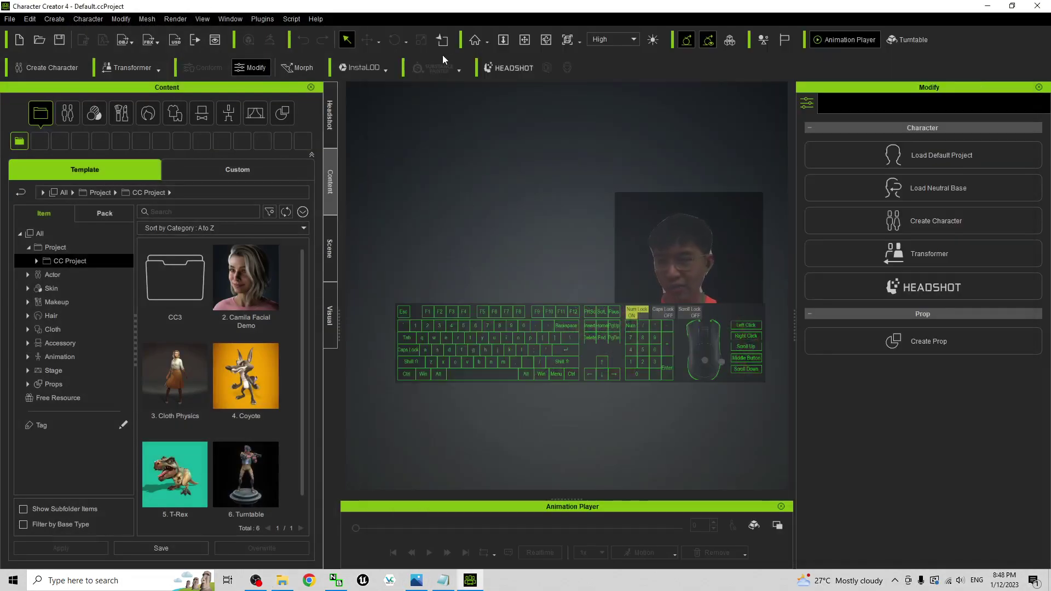
- Open the Headshot photo-to-avatar panel in Auto mode and glance over the notes and cover image
left_click(491, 71)
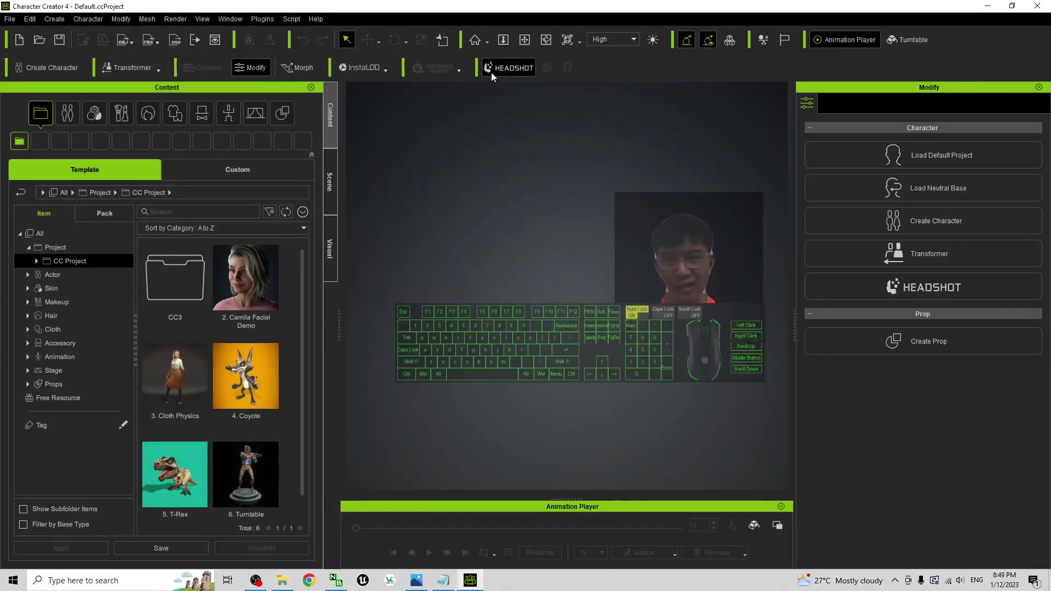
left_click(521, 74)
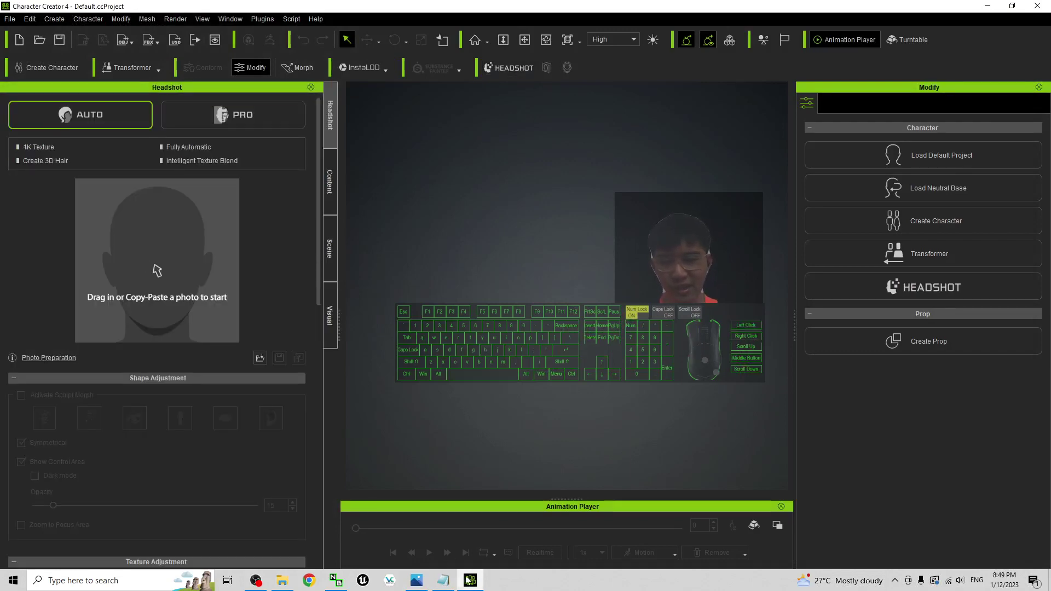
left_click(443, 581)
left_click(416, 580)
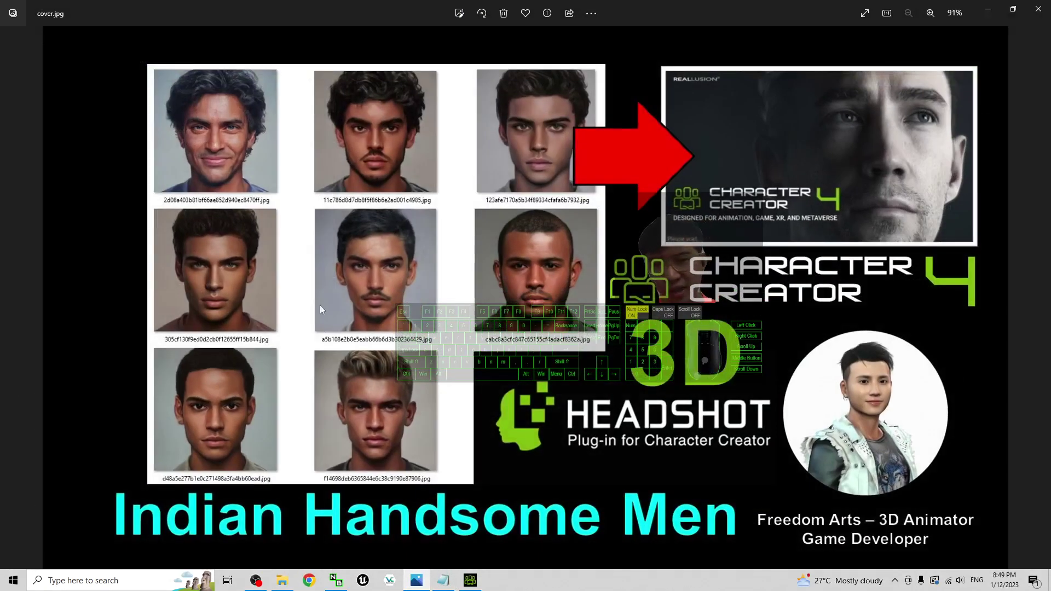
left_click(1012, 9)
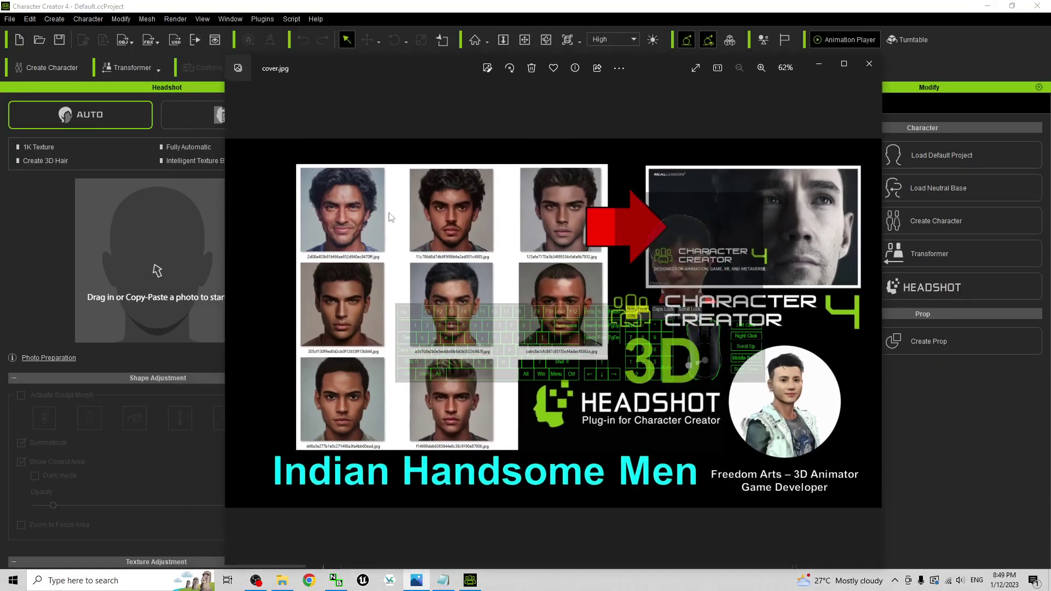
left_click(817, 64)
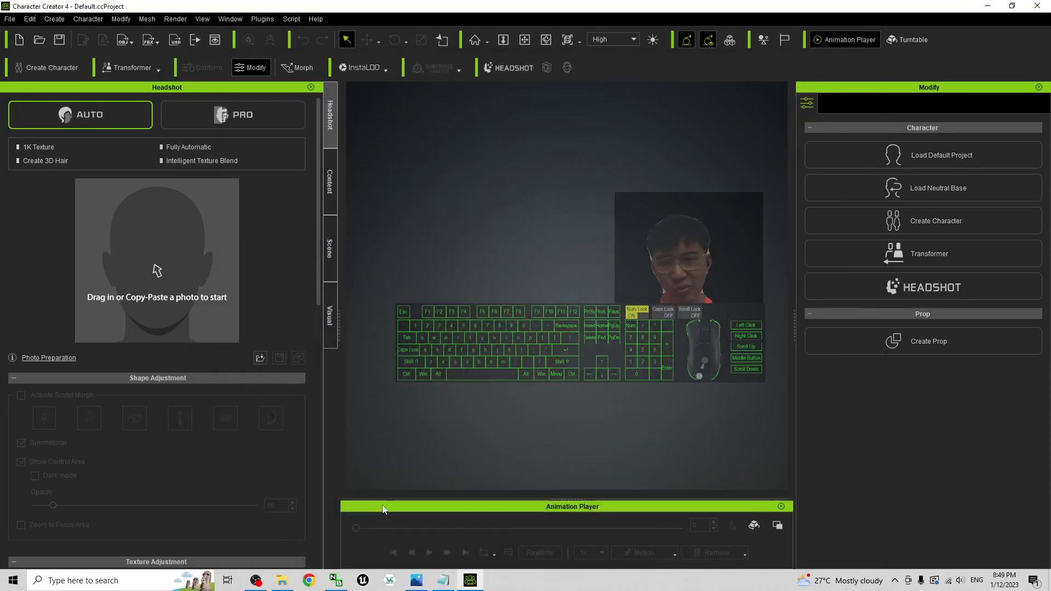
- Drag the moustached man's a5b108… photo from Explorer into the Headshot photo area
left_click(289, 583)
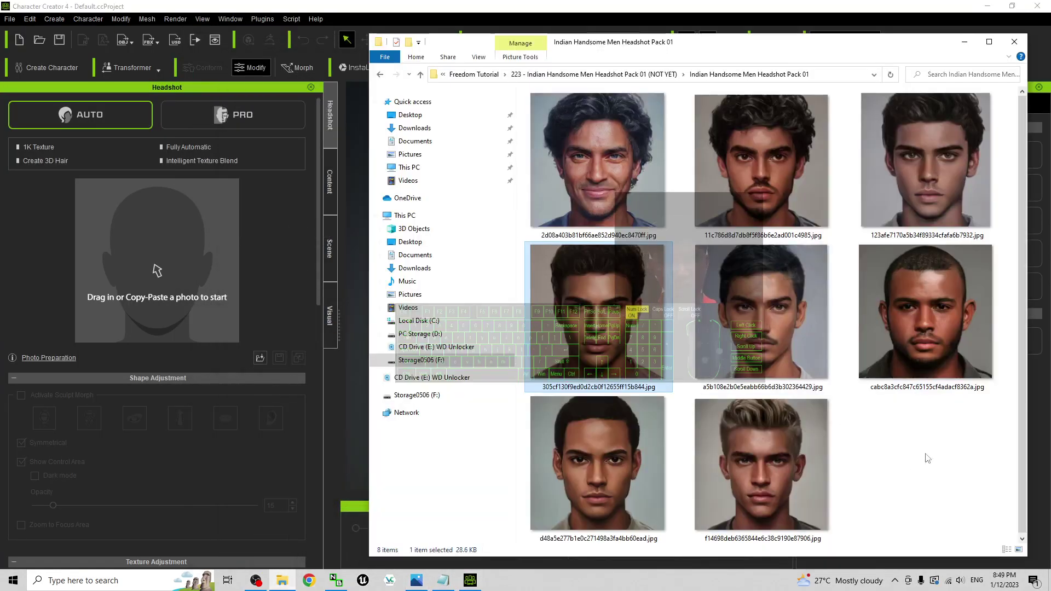
left_click(757, 332)
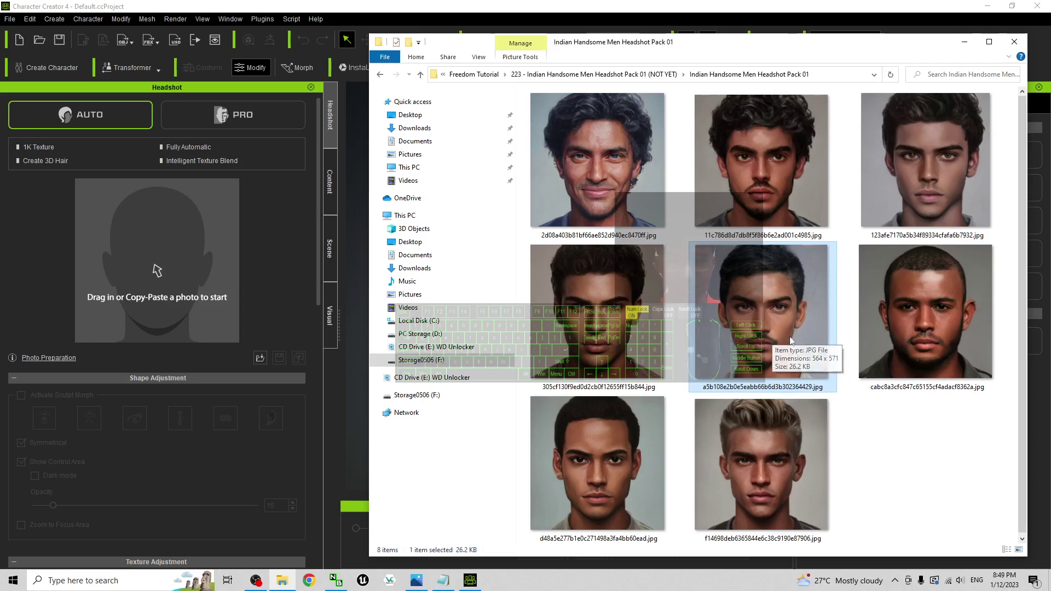
mouse_move(772, 326)
left_mouse_down()
mouse_move(663, 338)
mouse_move(332, 302)
mouse_move(186, 262)
mouse_move(779, 320)
left_mouse_up()
left_click(93, 116)
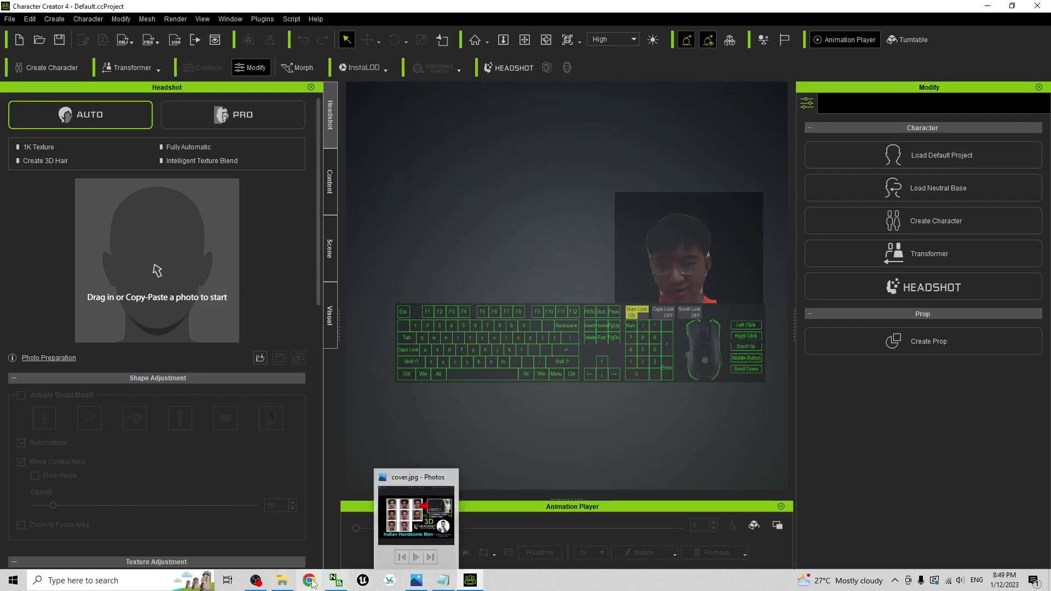
left_click(281, 579)
left_click_drag(763, 318, 150, 254)
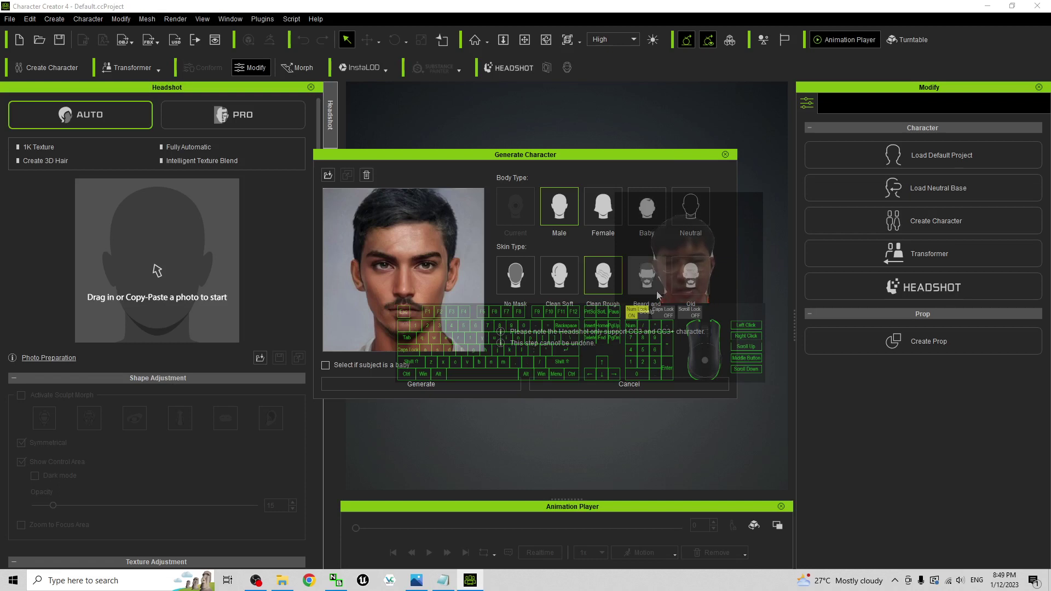
- Generate a Male character from the photo using the No Mask skin type
left_click(521, 279)
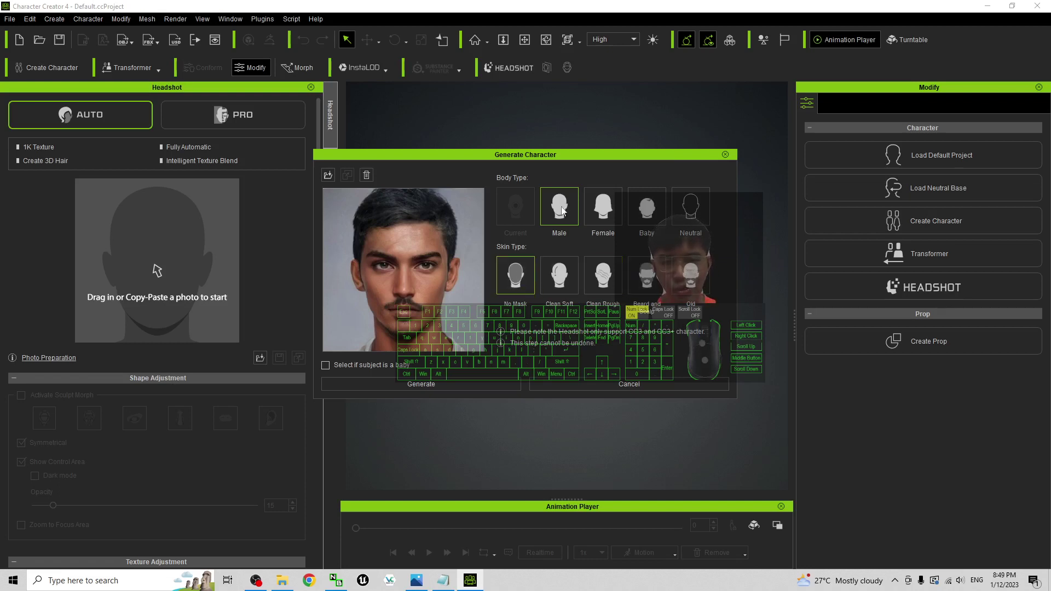
left_click(452, 385)
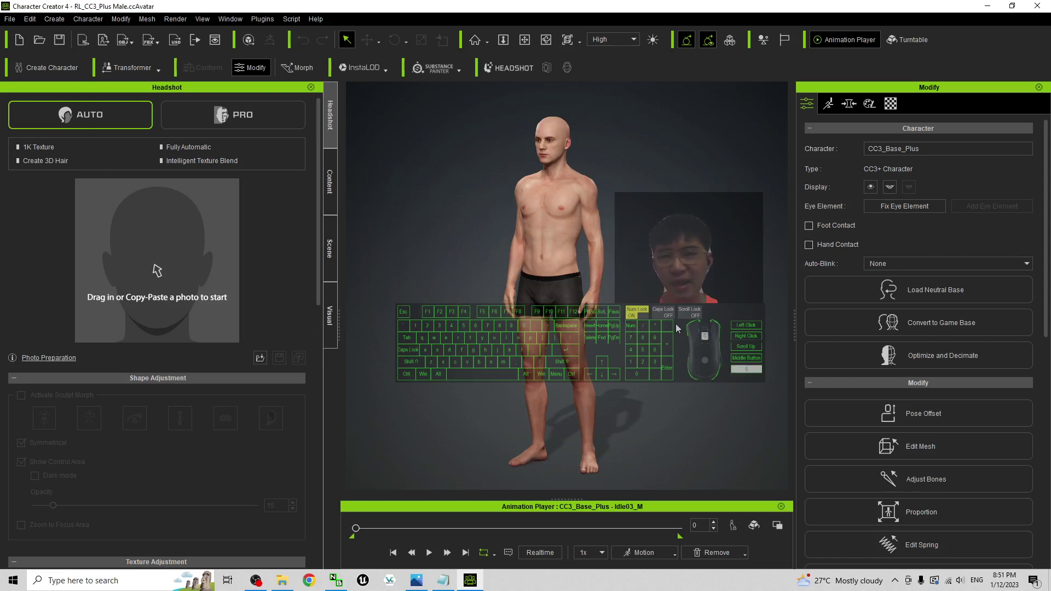
- Frame the view on the avatar's head and chest to inspect the generated face
scroll(671, 290, "down", 1)
scroll(671, 290, "up", 1)
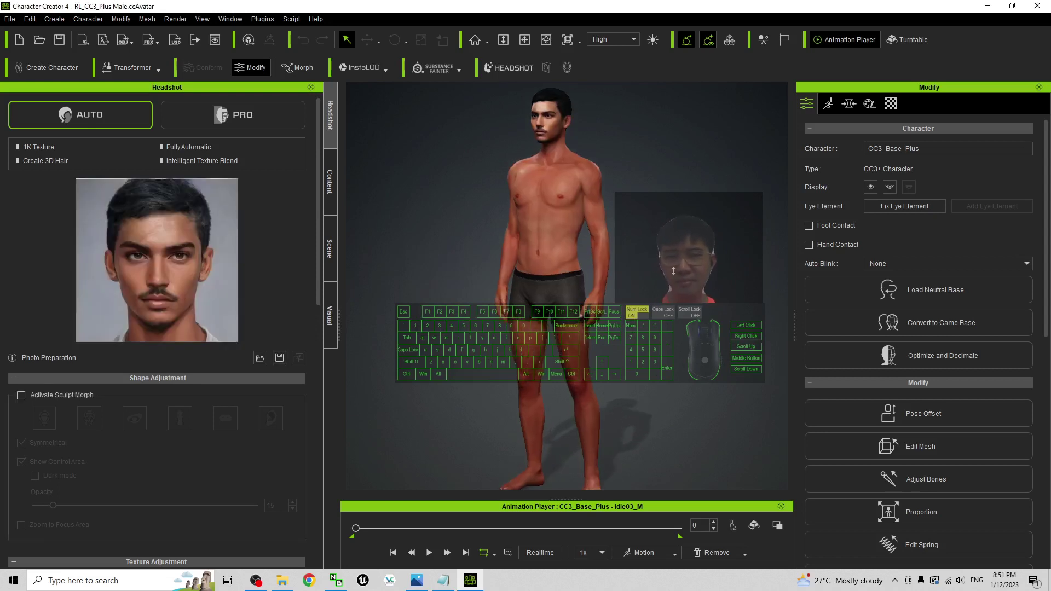
key("c")
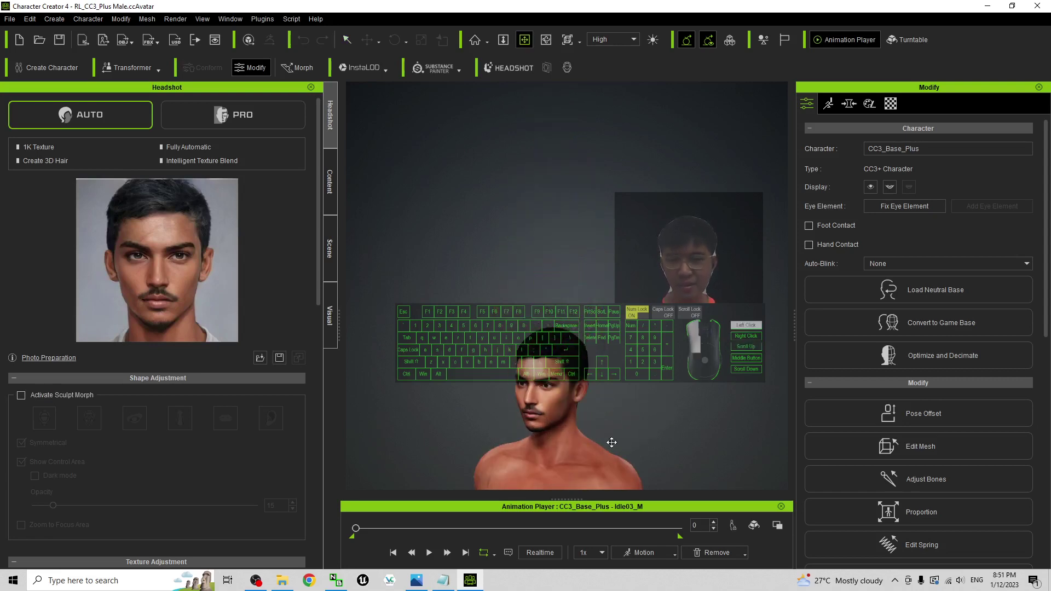
- Zoom to the face front-on and browse the Full Head and Nose morph sliders
key("x")
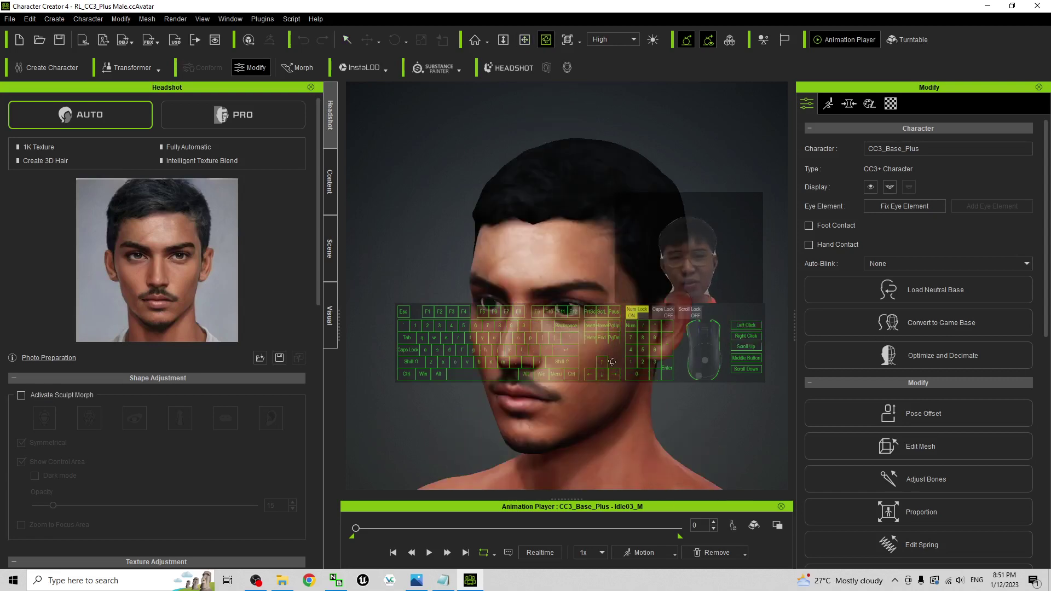
key("c")
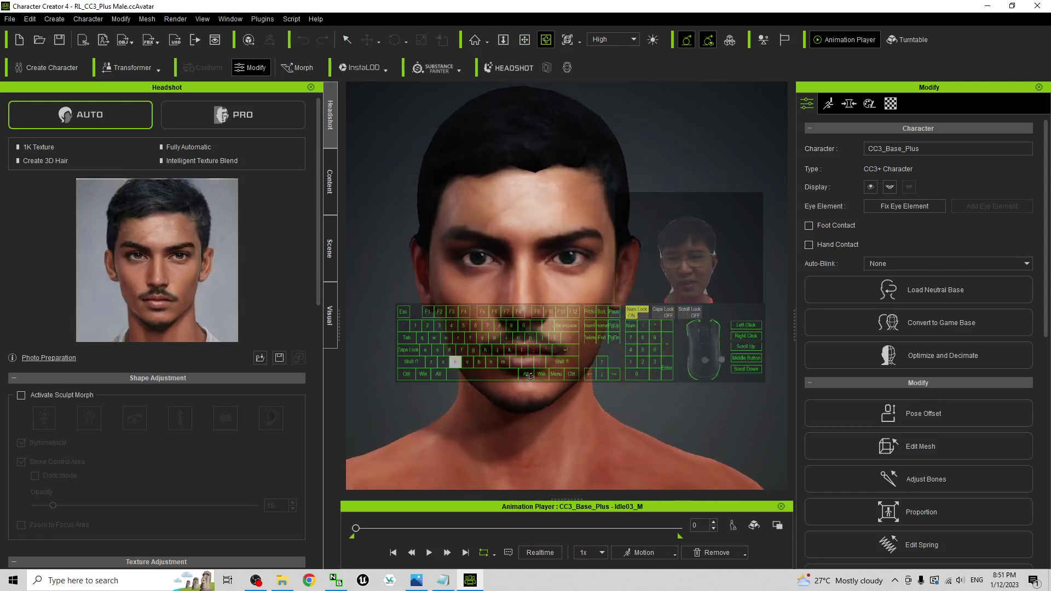
left_click(849, 104)
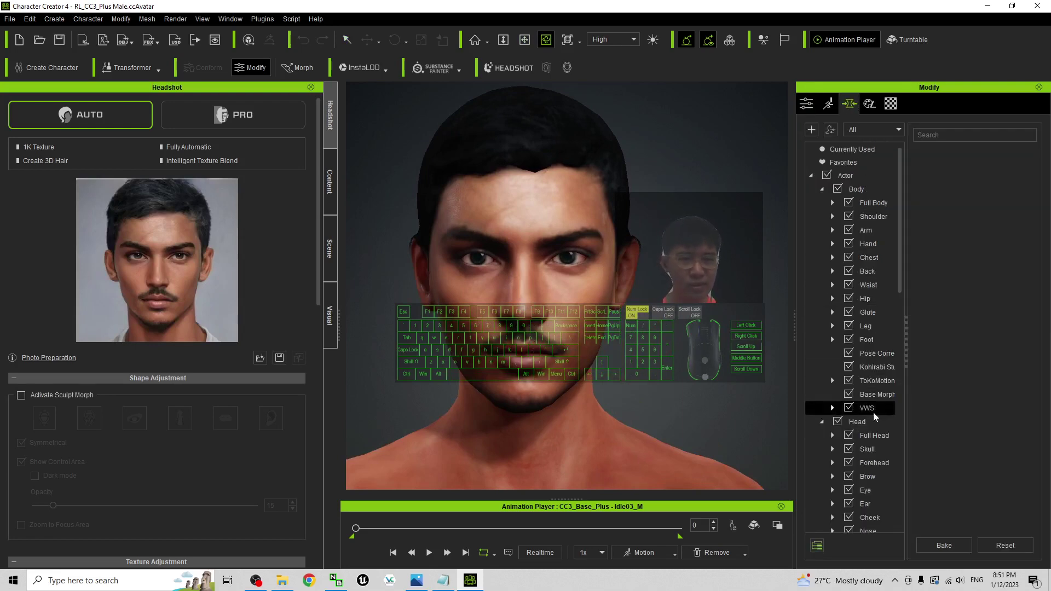
left_click(870, 436)
scroll(875, 435, "down", 4)
left_click(869, 286)
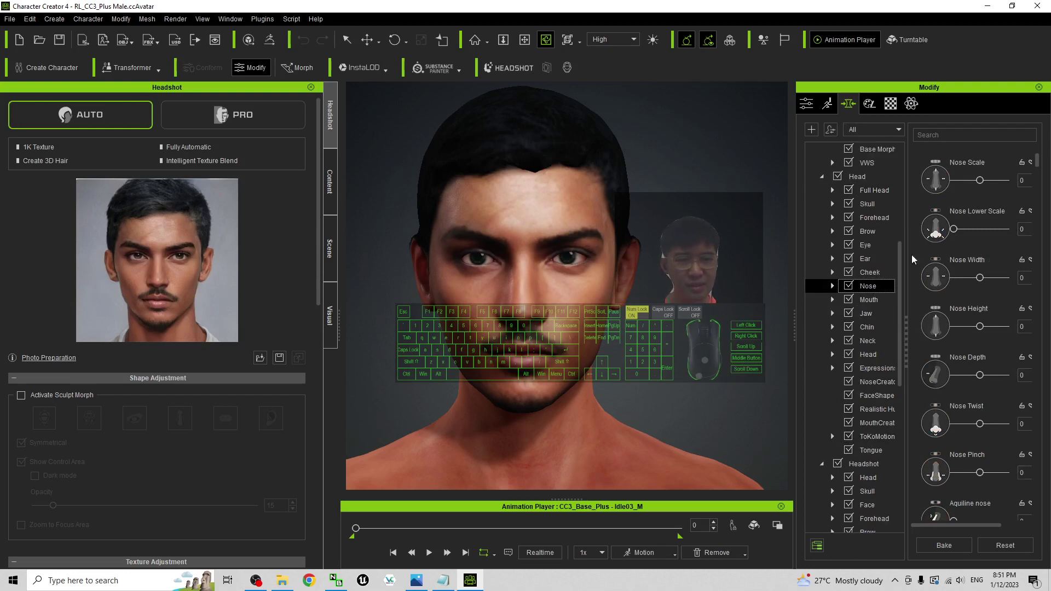
key("x")
left_click_drag(684, 294, 579, 305)
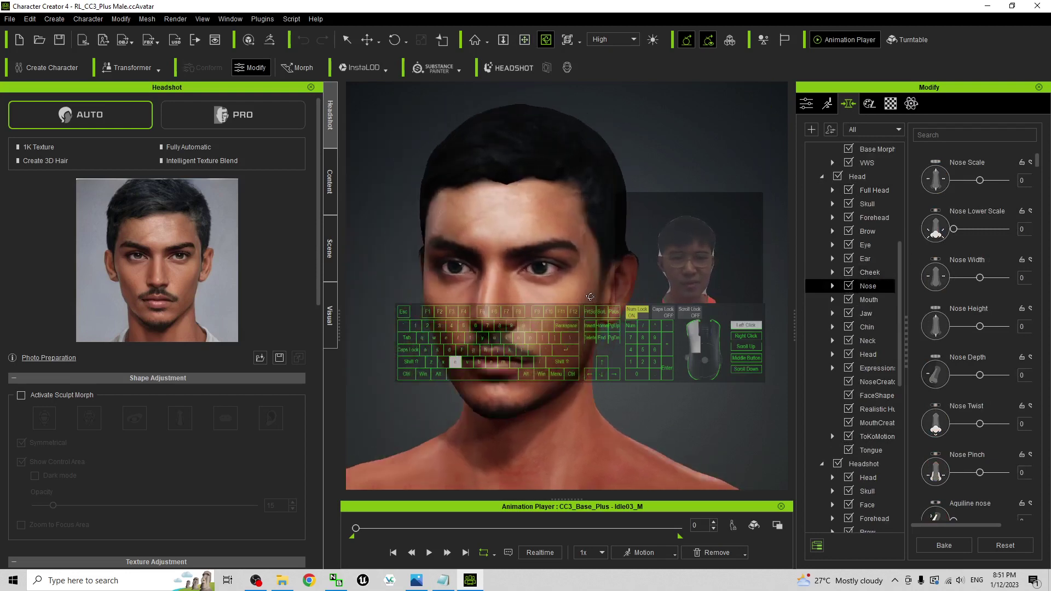
- Try Jaw Scale at -50, then reset it back to 0
left_click(589, 380)
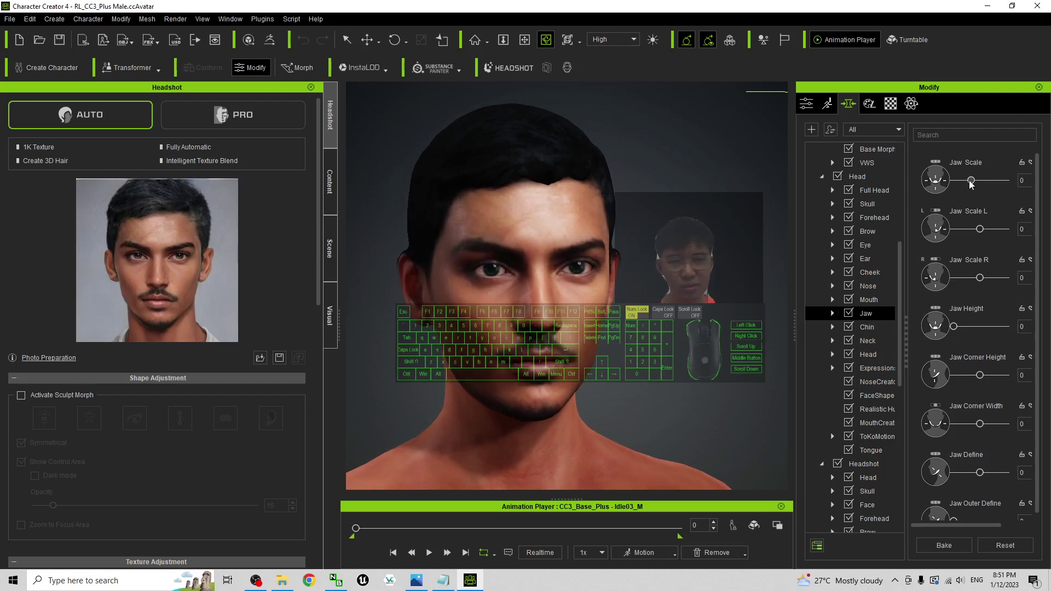
left_click_drag(970, 184, 891, 180)
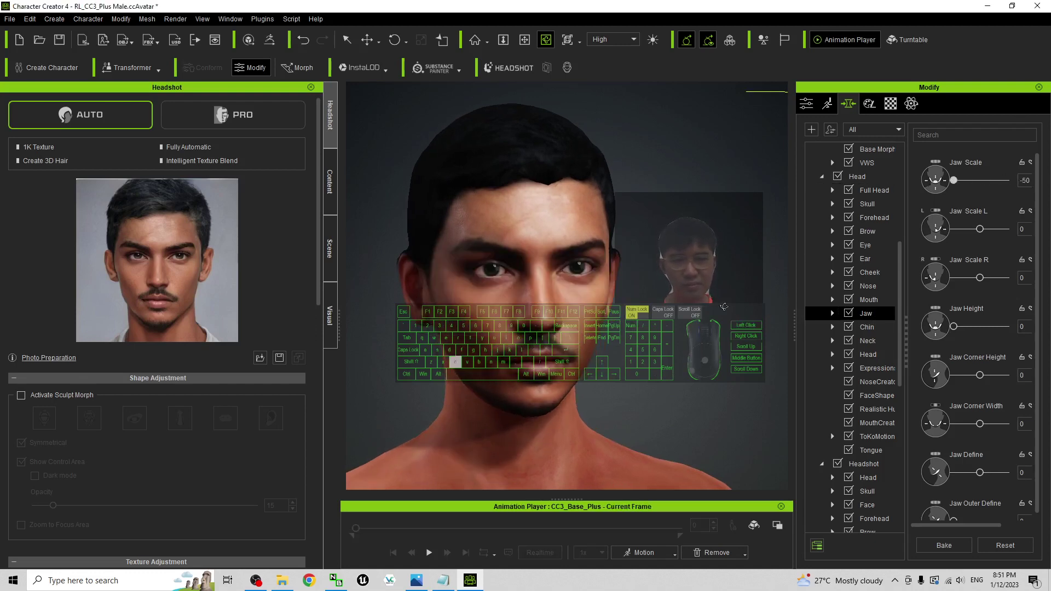
key("c")
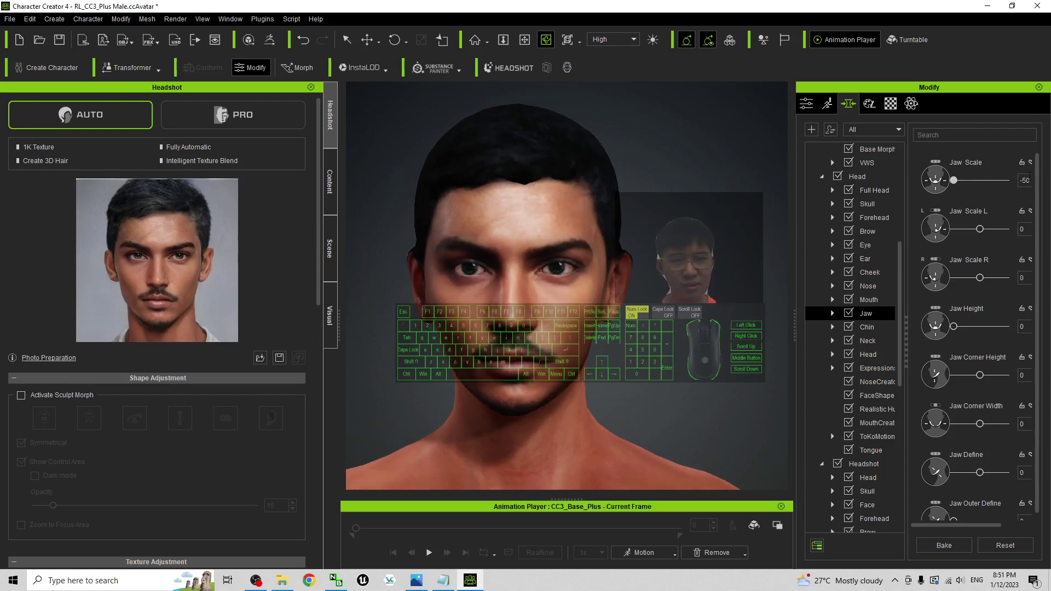
left_click(1027, 180)
type("0")
key("Return")
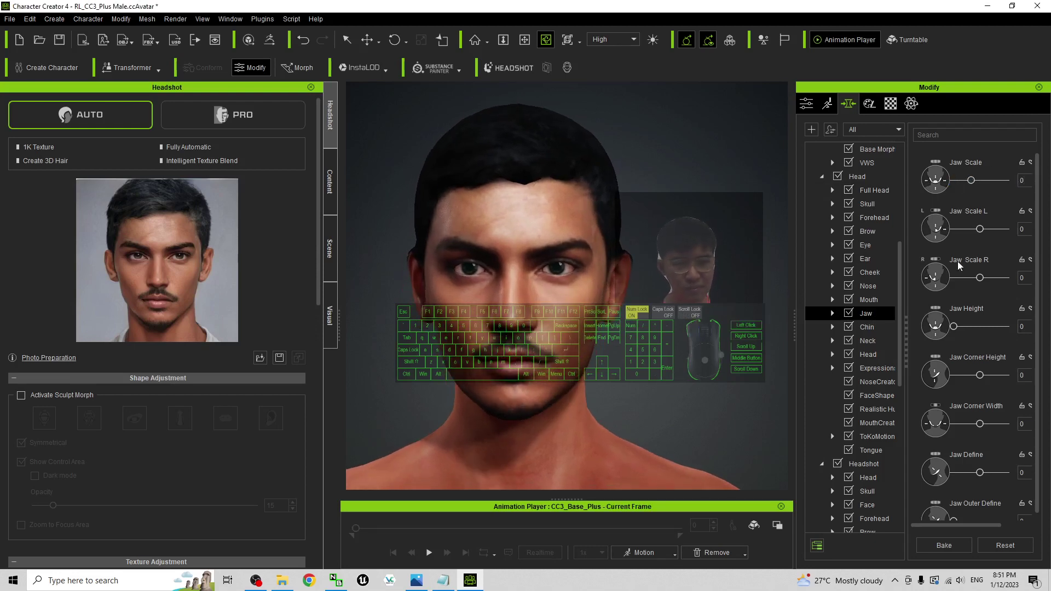
- Set the Headshot > Head morph Head Lower Width to -53
left_click(872, 481)
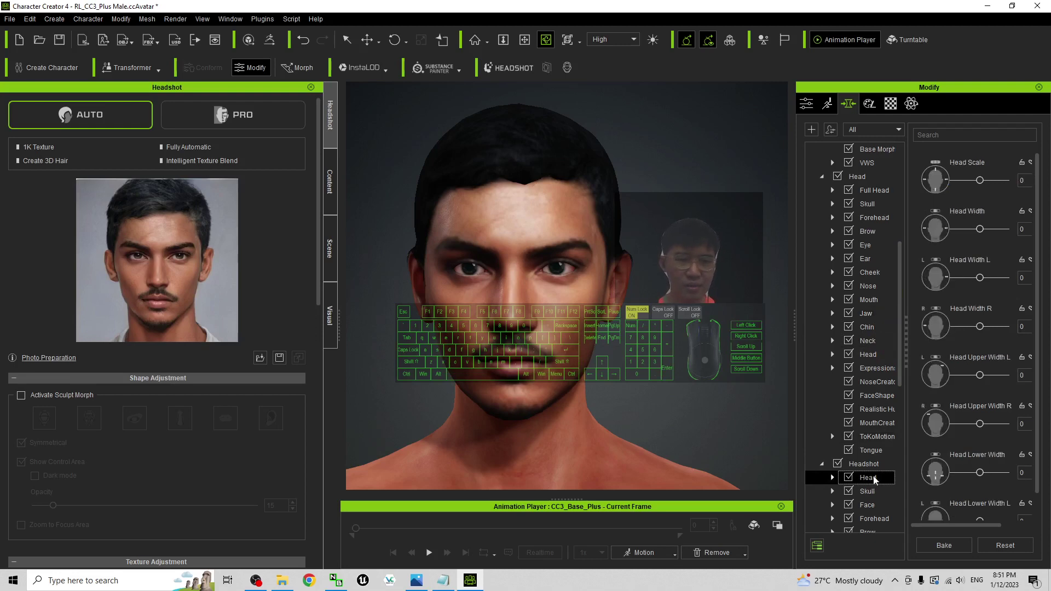
scroll(871, 481, "down", 4)
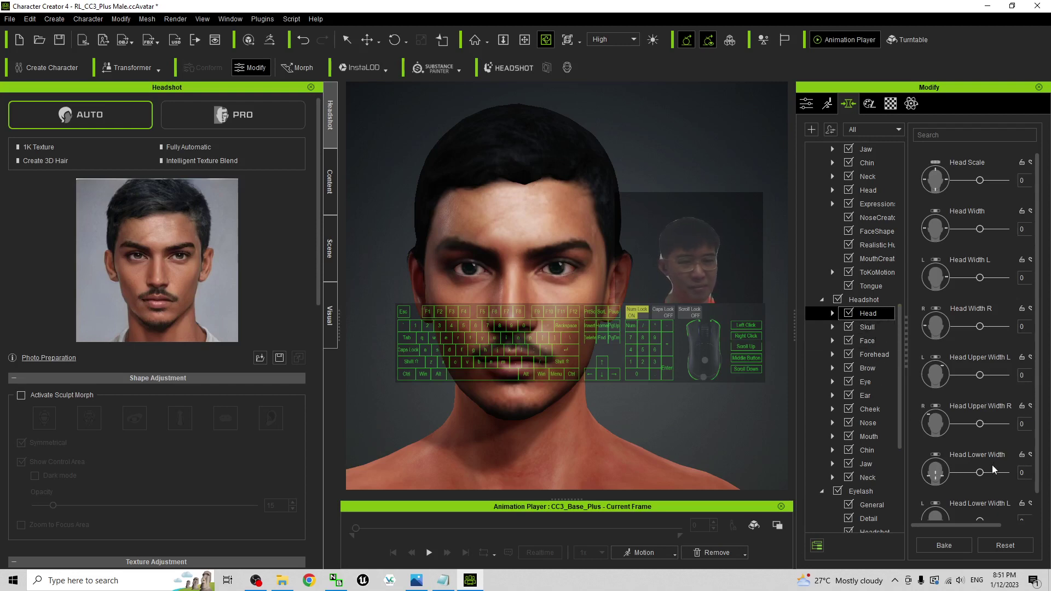
mouse_move(980, 473)
left_mouse_down()
mouse_move(1000, 474)
mouse_move(952, 474)
mouse_move(968, 474)
left_mouse_up()
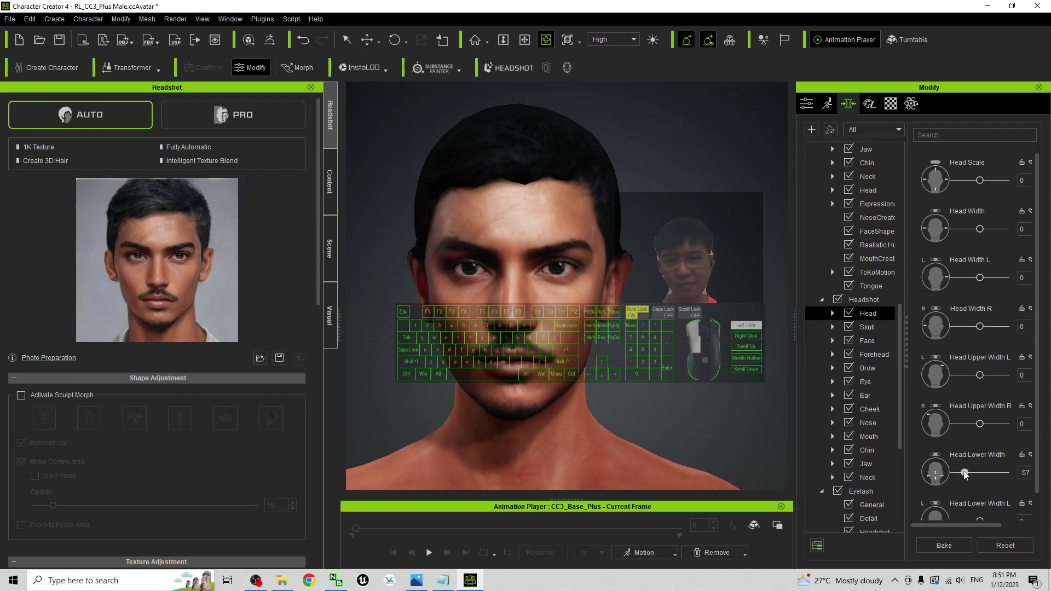
- Inspect the narrower lower head from side, front and three-quarter views, and show the Content panel
key("c")
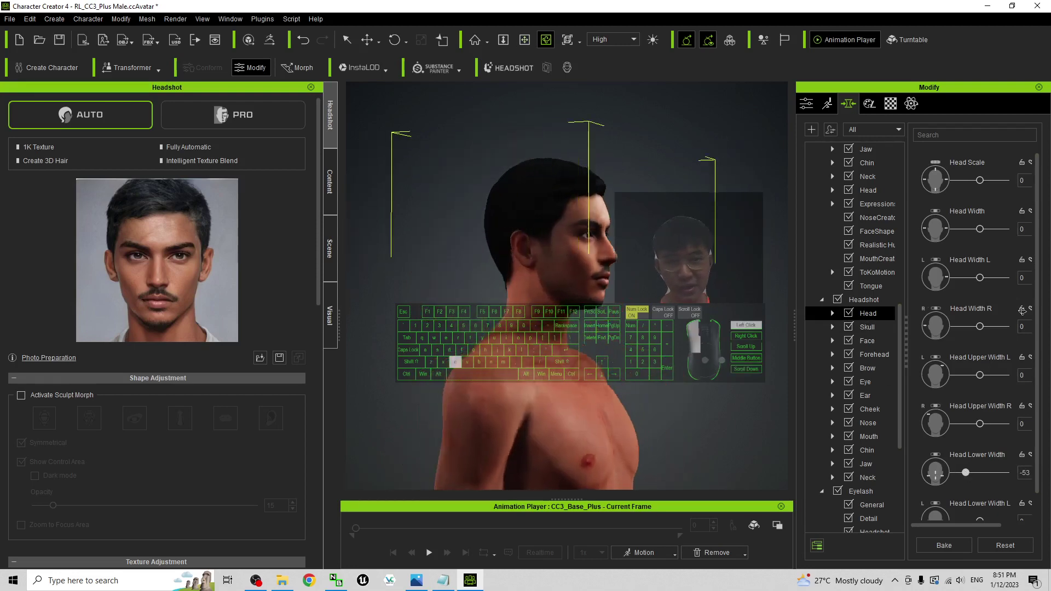
right_click_drag(630, 328, 491, 235)
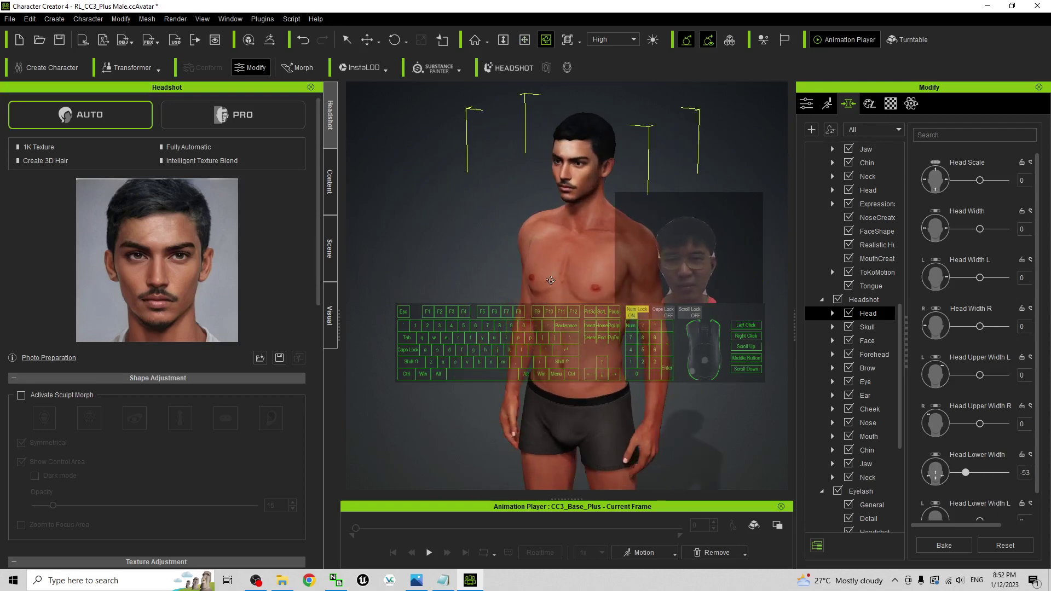
left_click(330, 183)
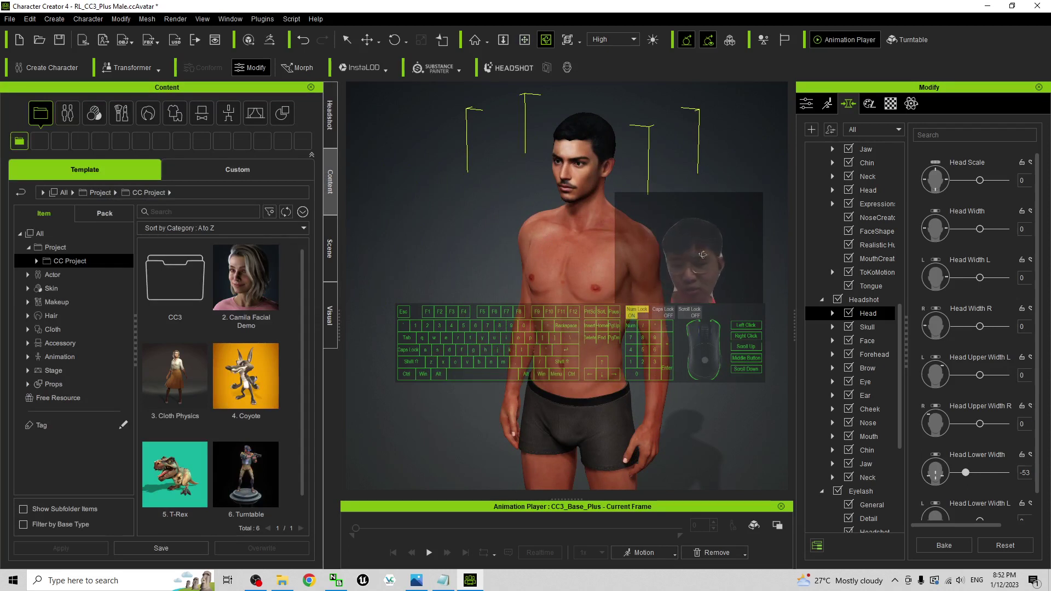
left_click_drag(648, 242, 640, 314)
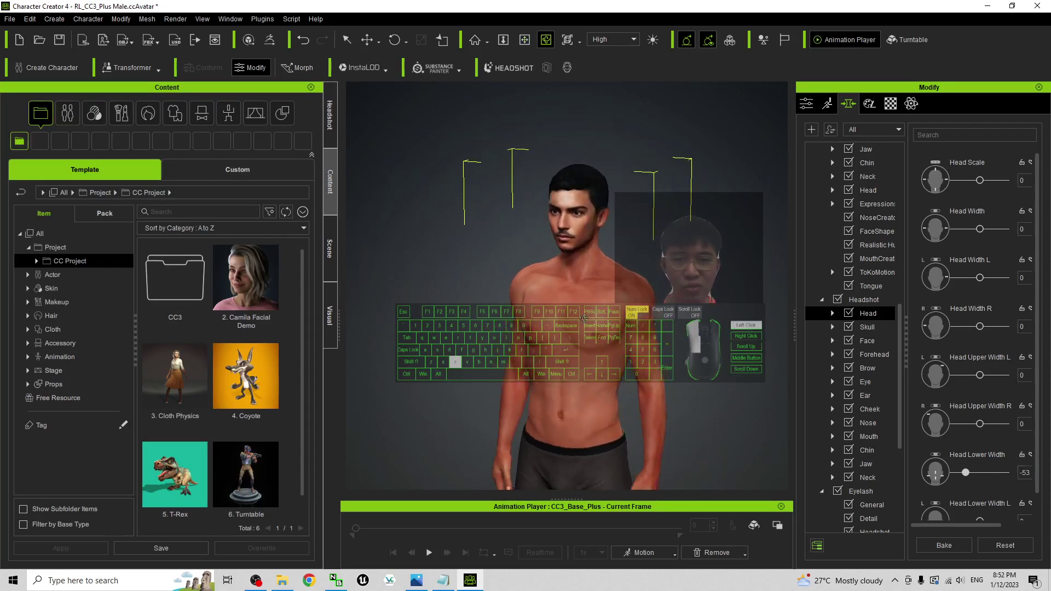
scroll(629, 298, "up", 3)
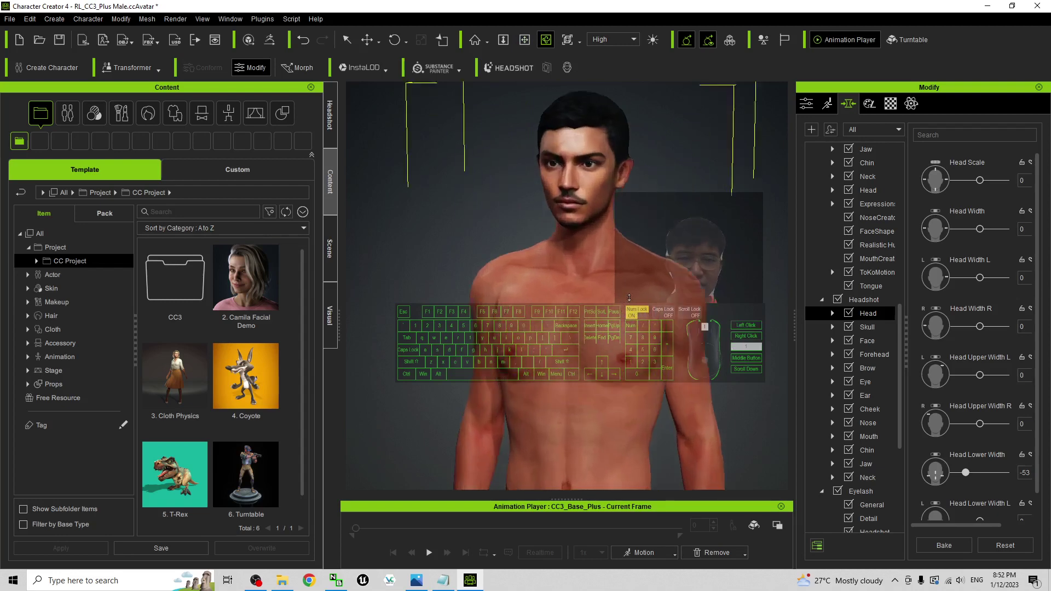
scroll(629, 298, "up", 5)
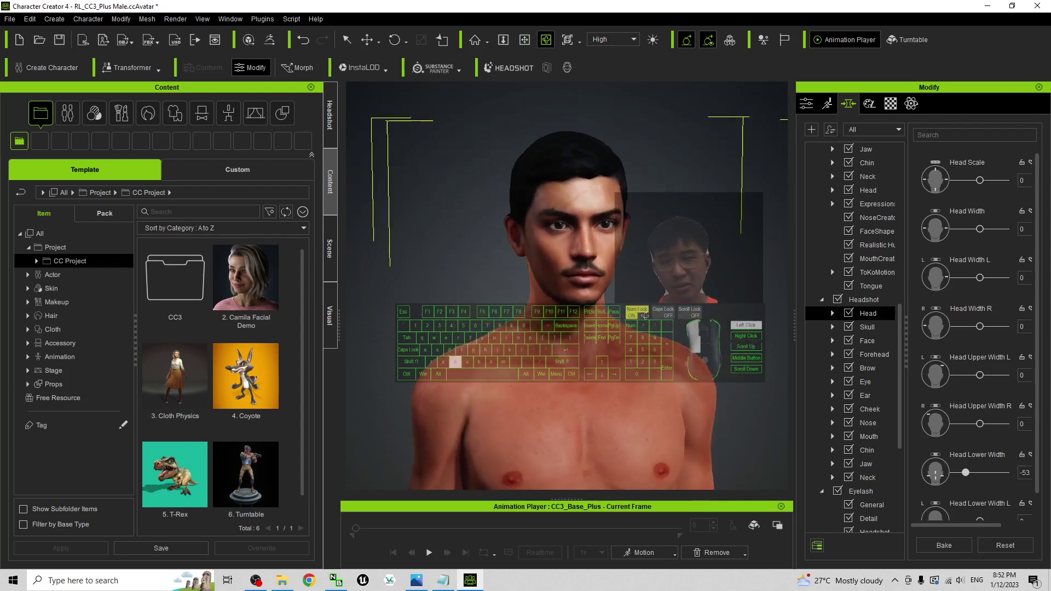
left_click_drag(644, 315, 635, 295)
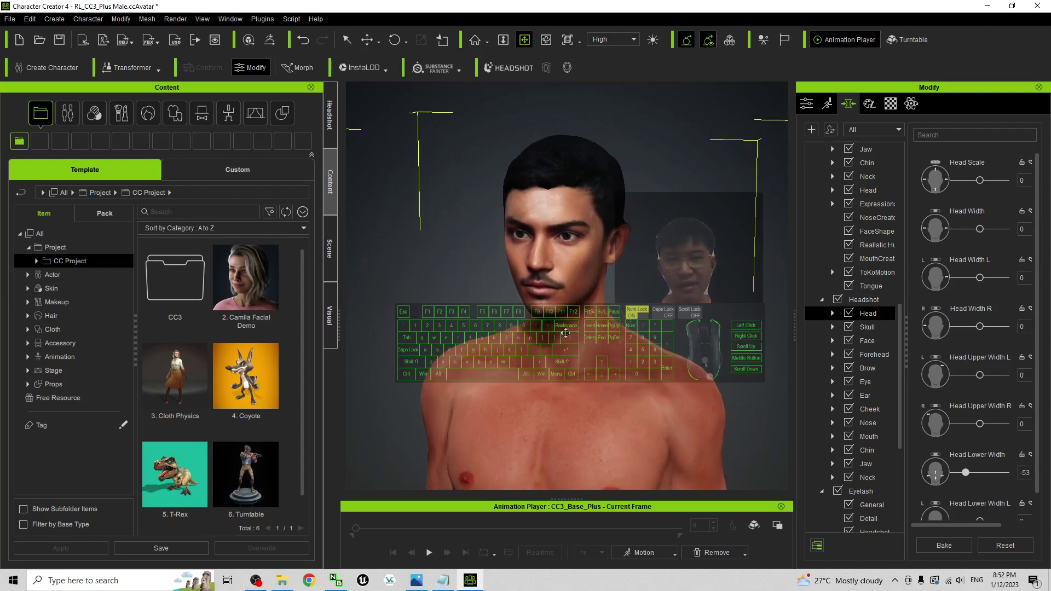
- Apply the Animation > Pose > Calibration T-Pose and check it from an angle
key("c")
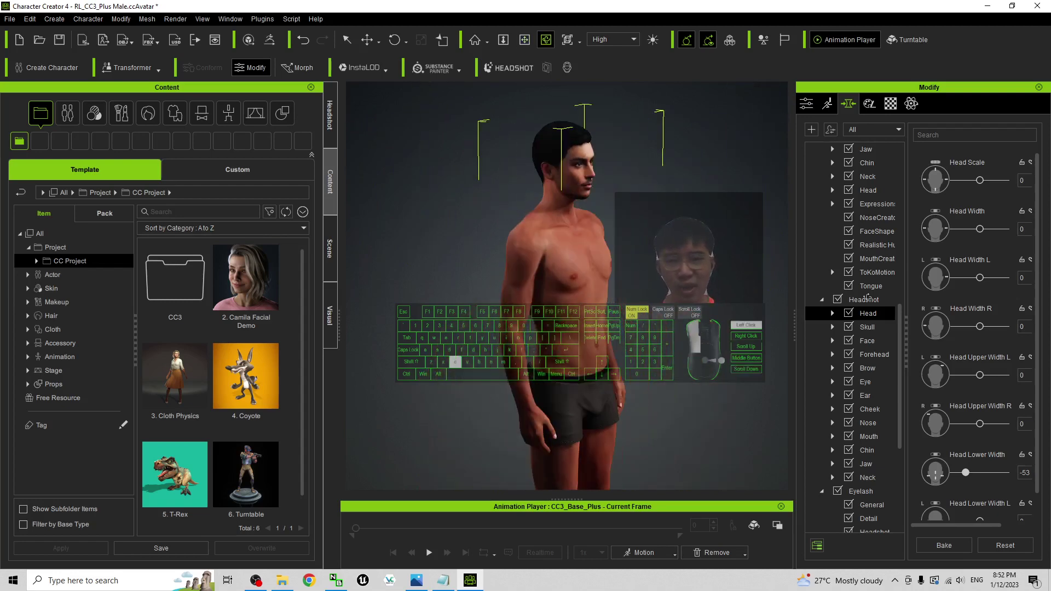
key("x")
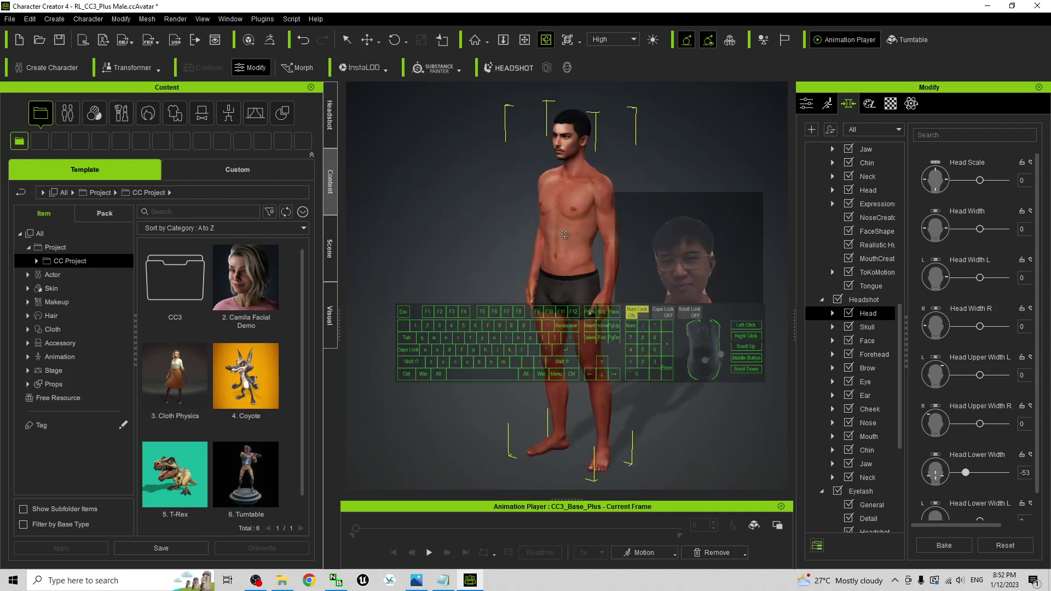
key("c")
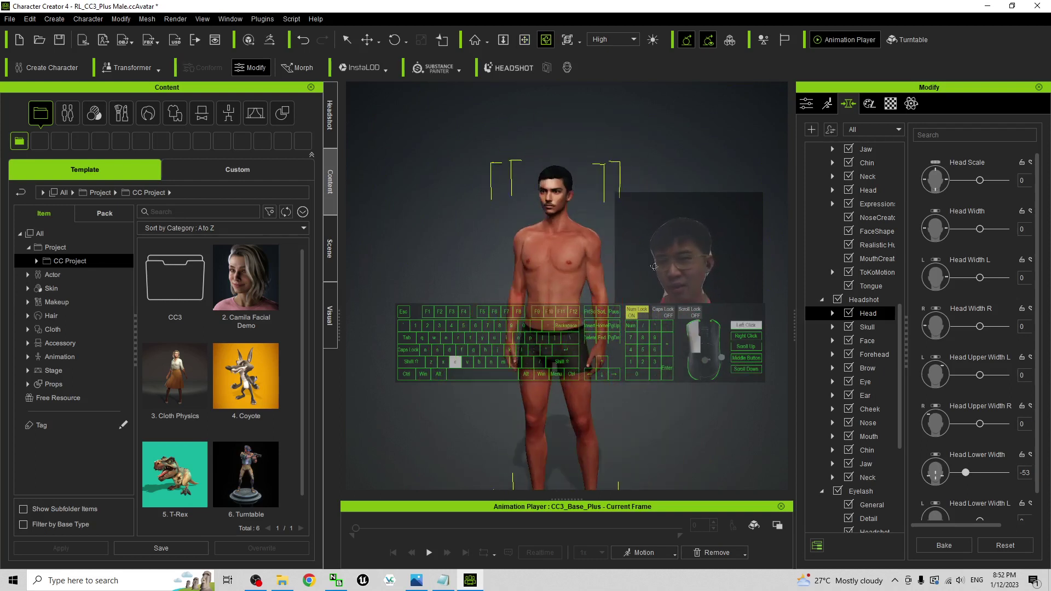
left_click(229, 111)
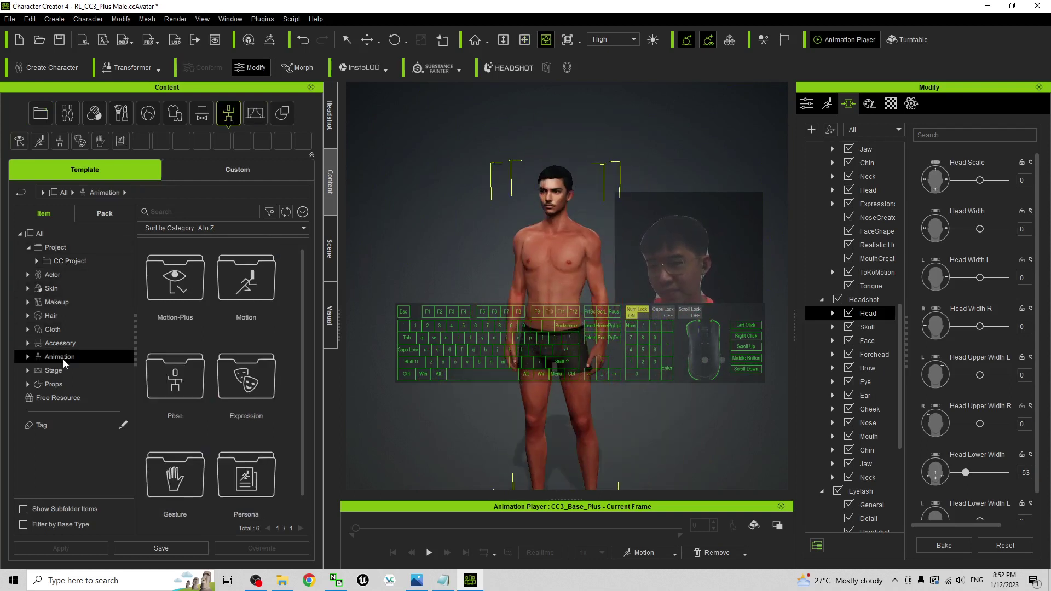
left_click(28, 359)
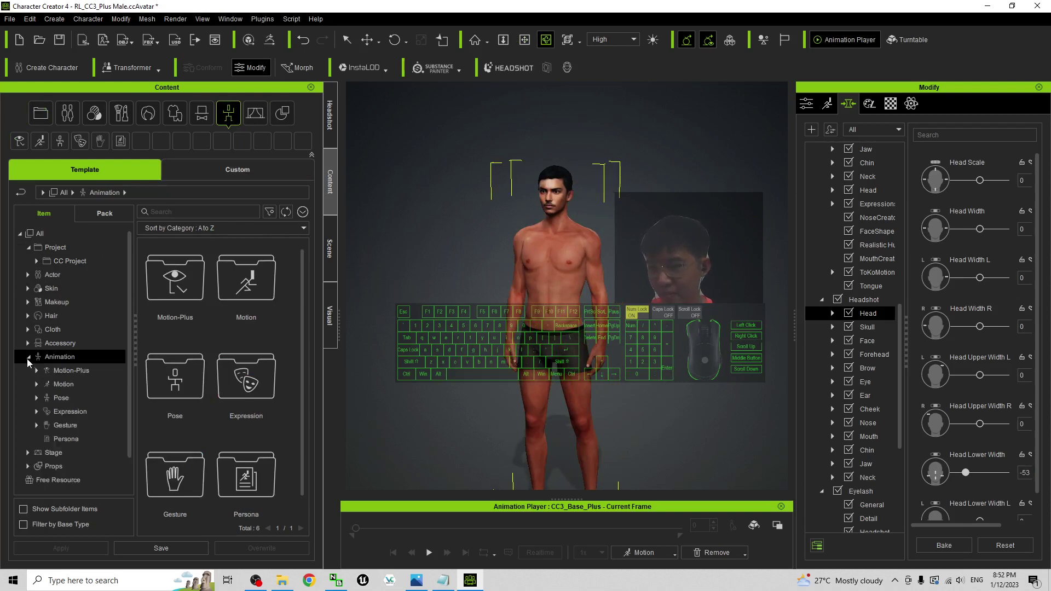
left_click(57, 398)
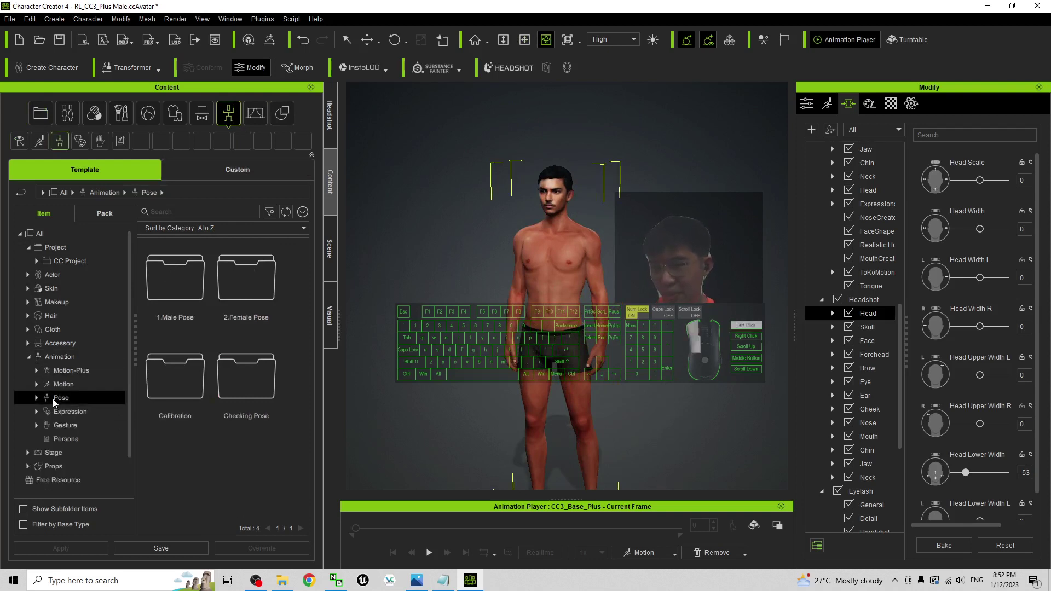
double_click(205, 401)
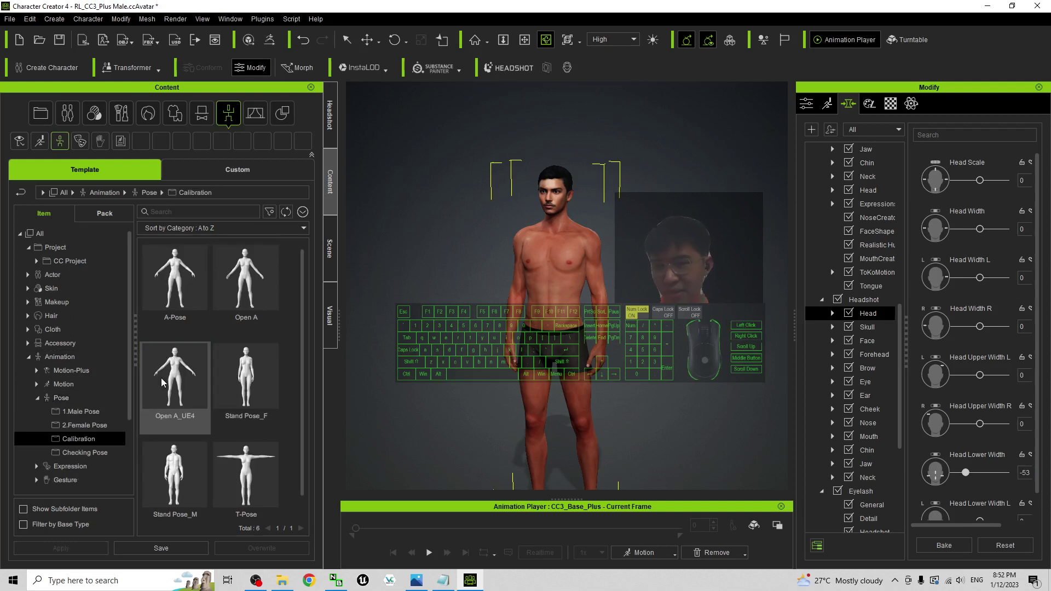
double_click(263, 469)
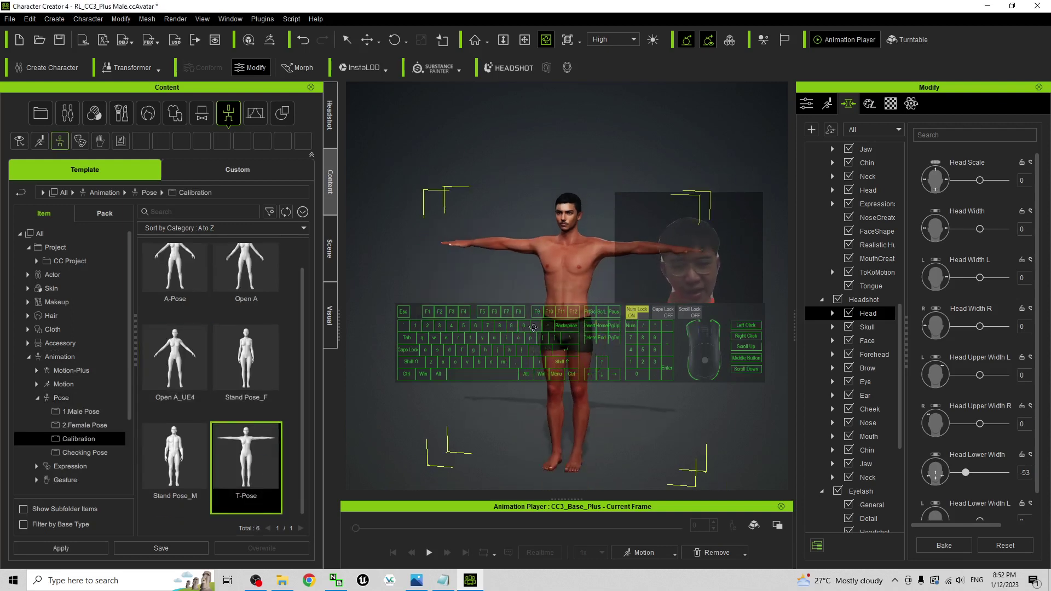
middle_click_drag(576, 325, 526, 198)
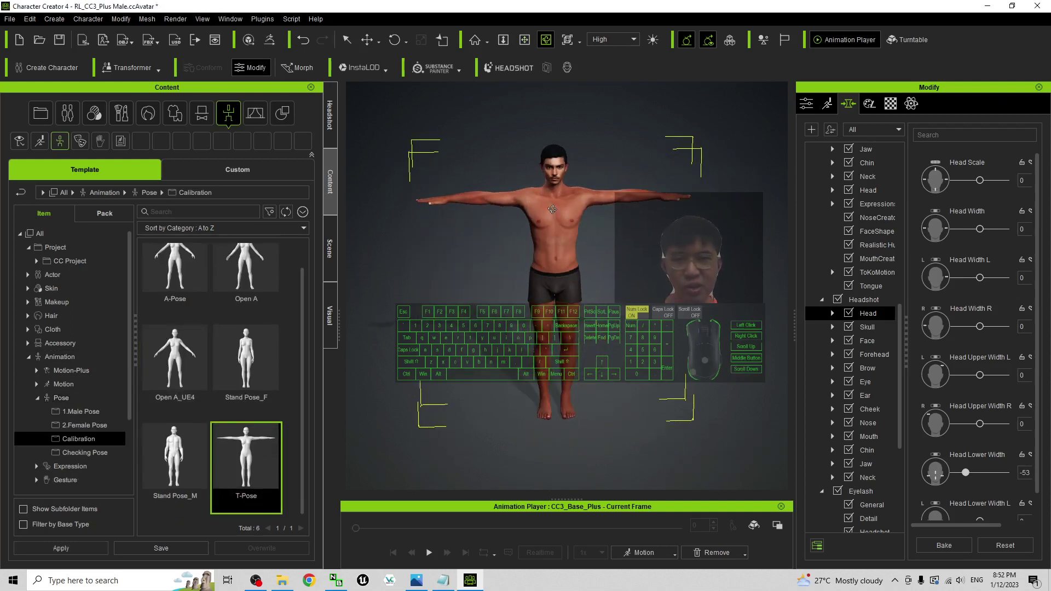
left_click_drag(552, 216, 470, 215)
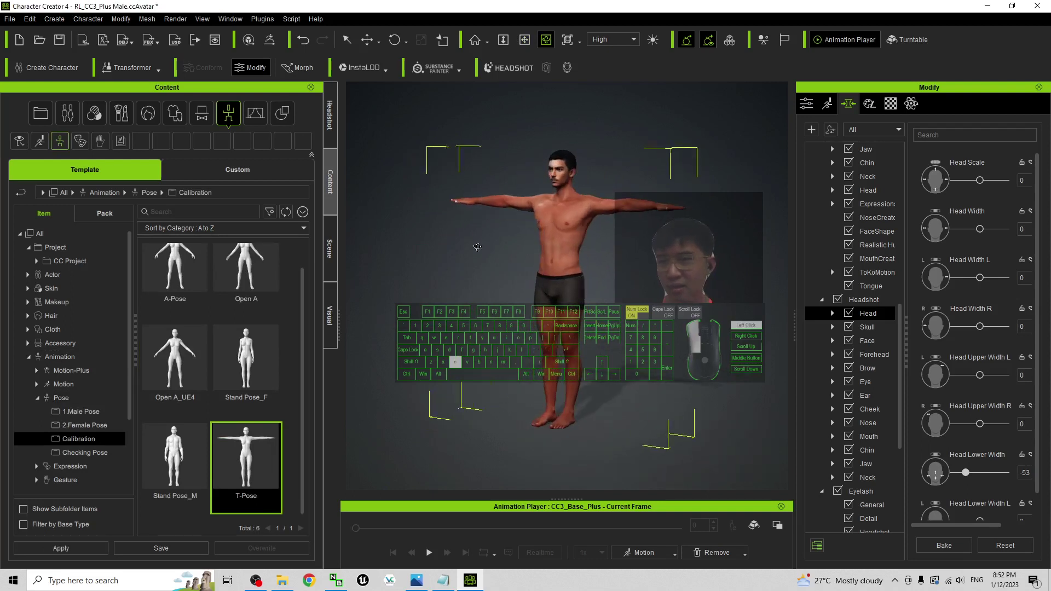
- Dress the character in the green Basic T-shirts_A3 from Cloth > Shirts
left_click(175, 114)
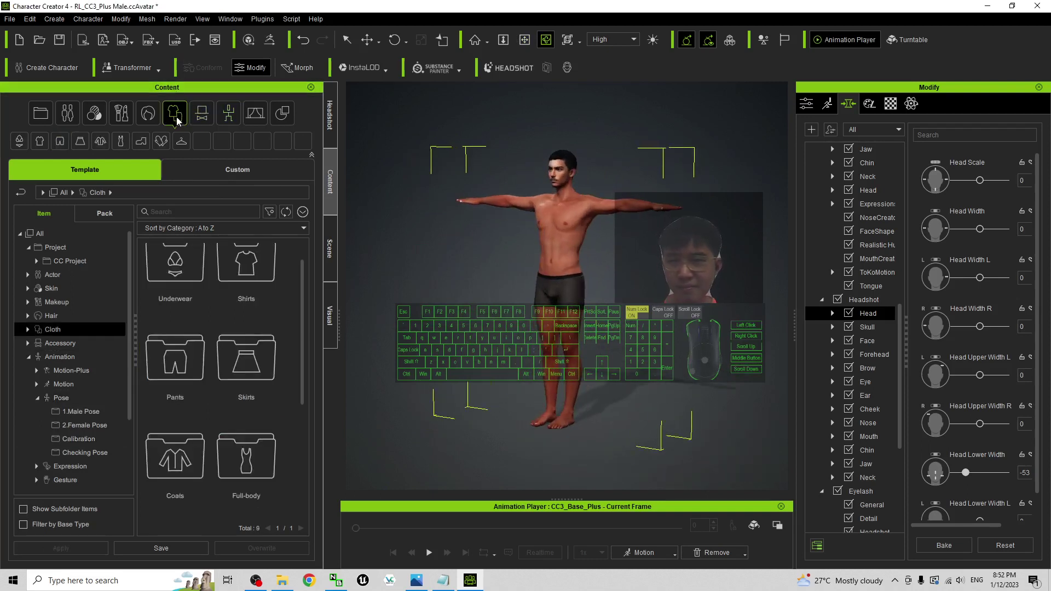
left_click(36, 146)
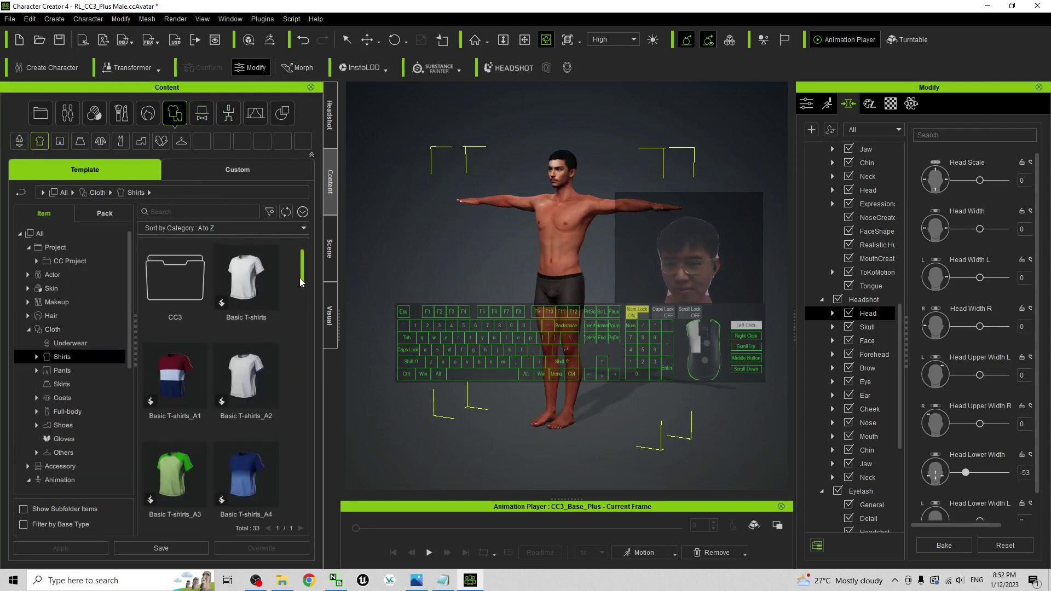
left_click_drag(301, 279, 304, 304)
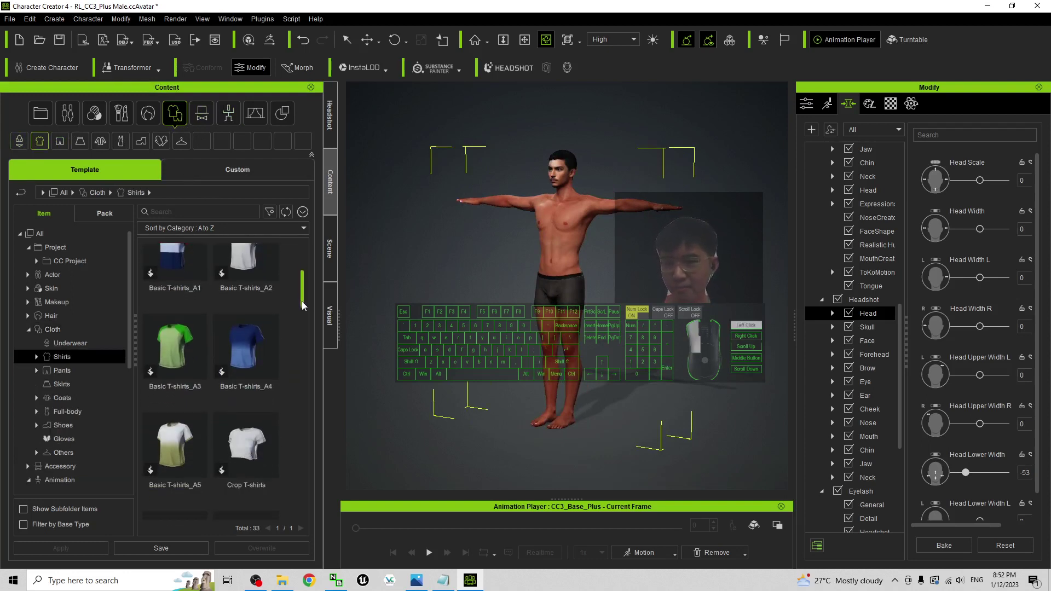
double_click(182, 343)
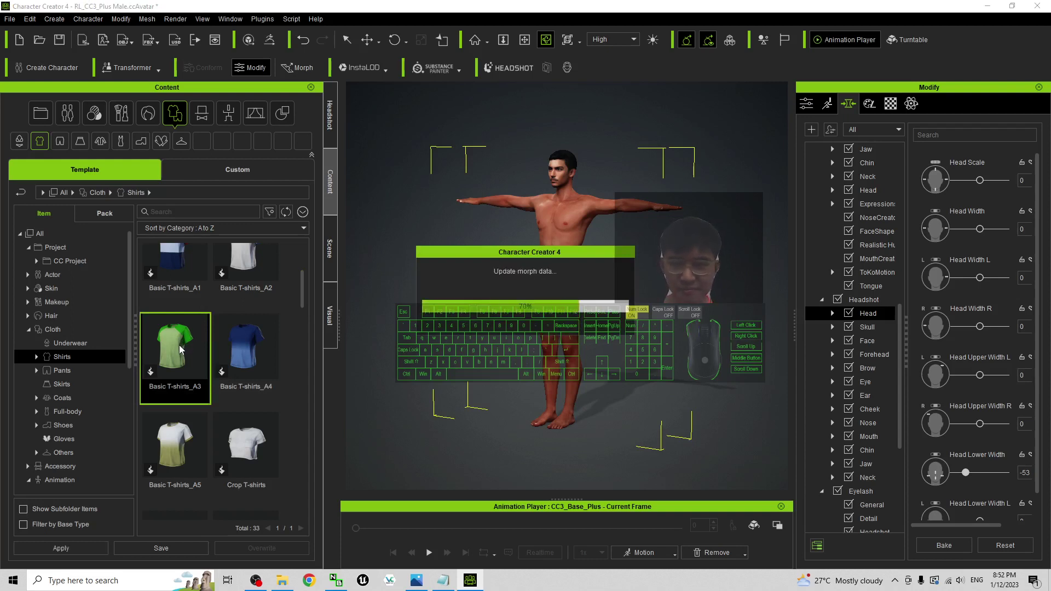
scroll(571, 234, "up", 7)
scroll(570, 246, "up", 5)
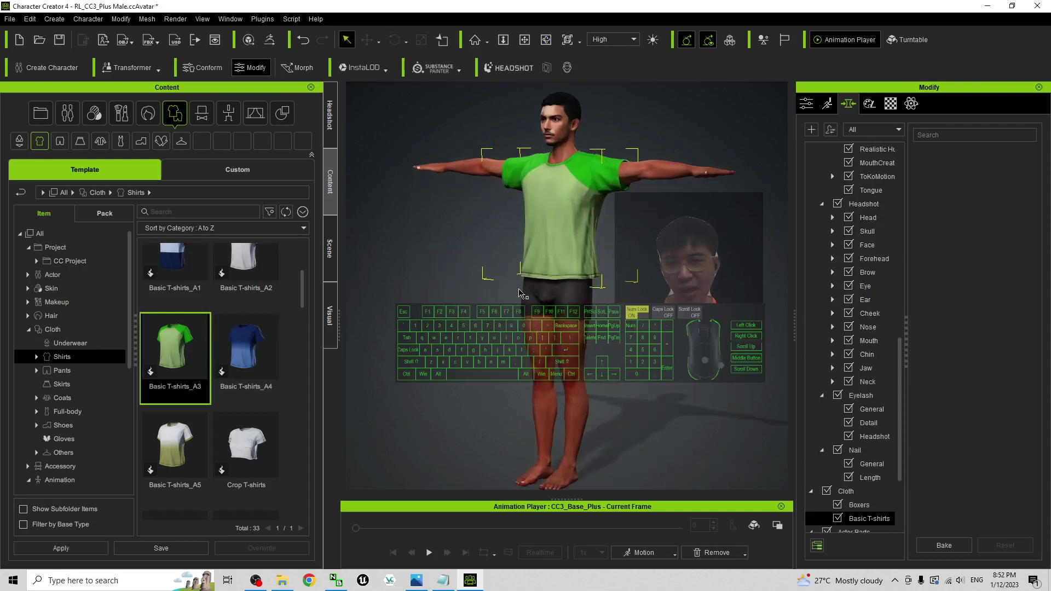
scroll(529, 284, "down", 3)
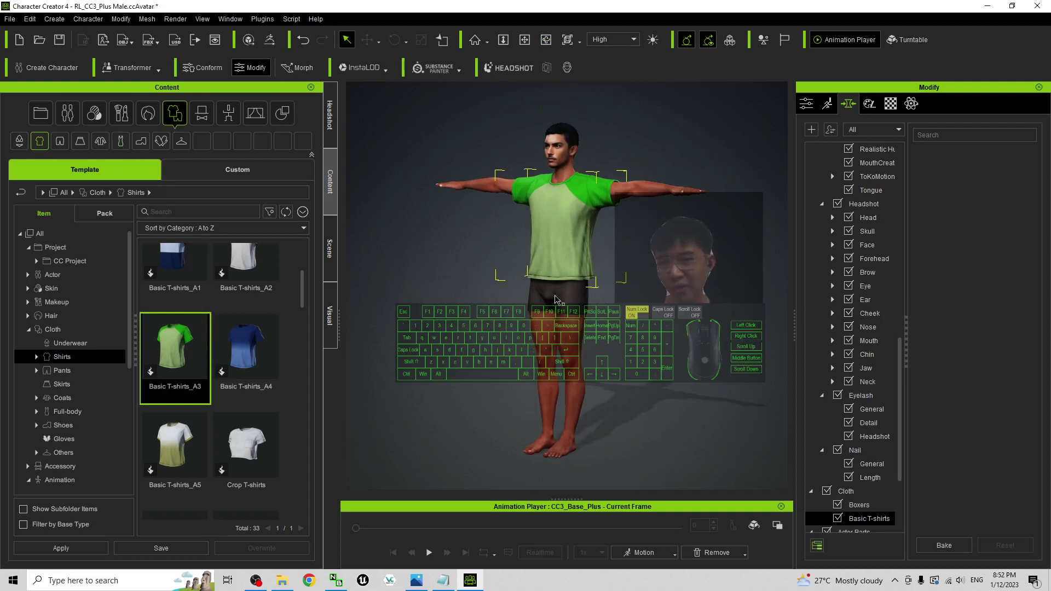
- Put the plaid Slim fit pants from the Pants collection on the character
left_click(60, 141)
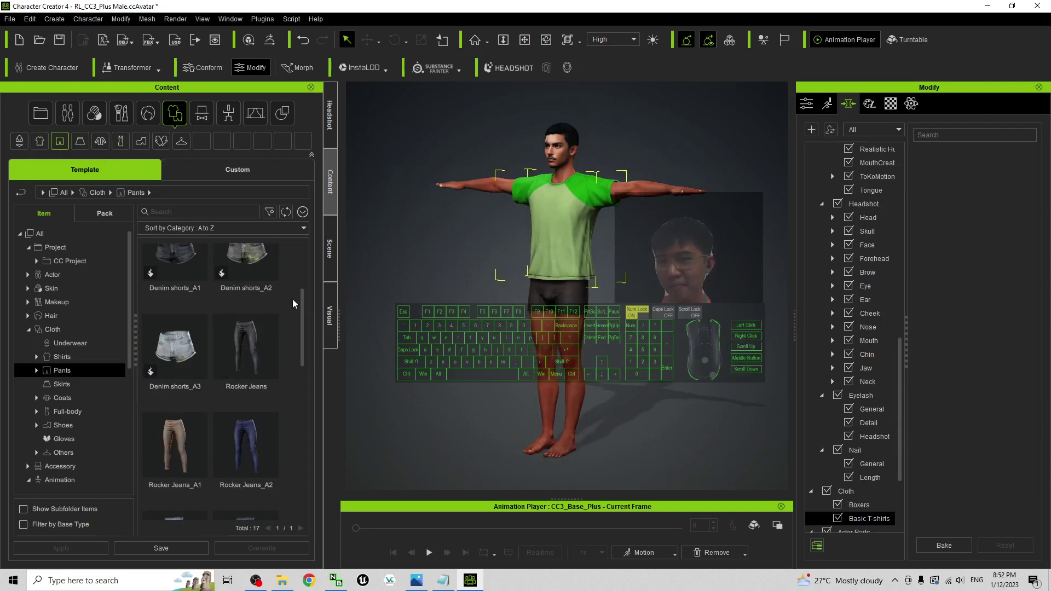
left_click_drag(306, 315, 305, 376)
double_click(205, 382)
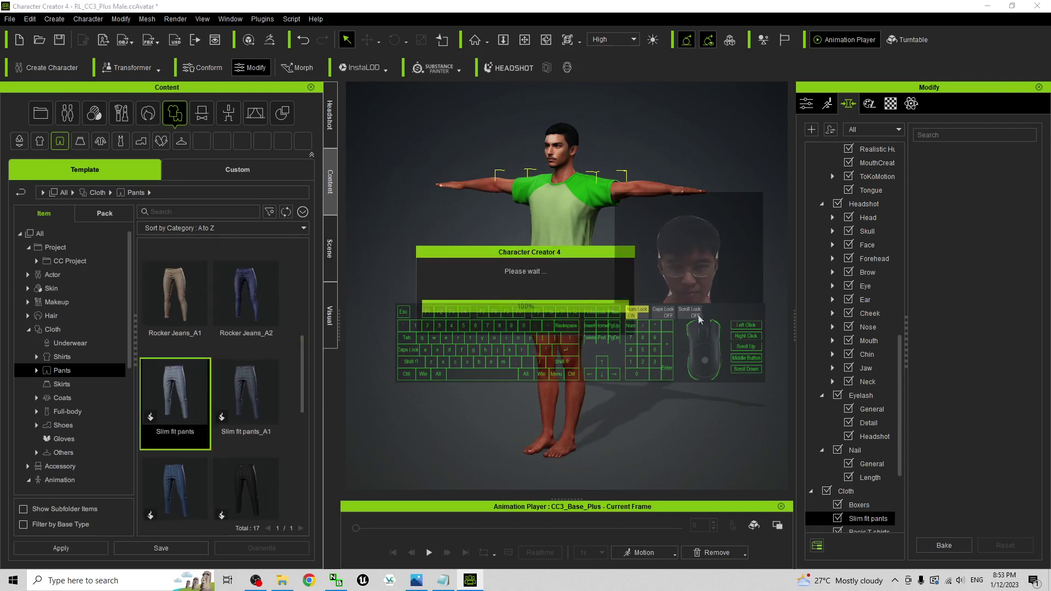
left_click_drag(698, 329, 691, 365)
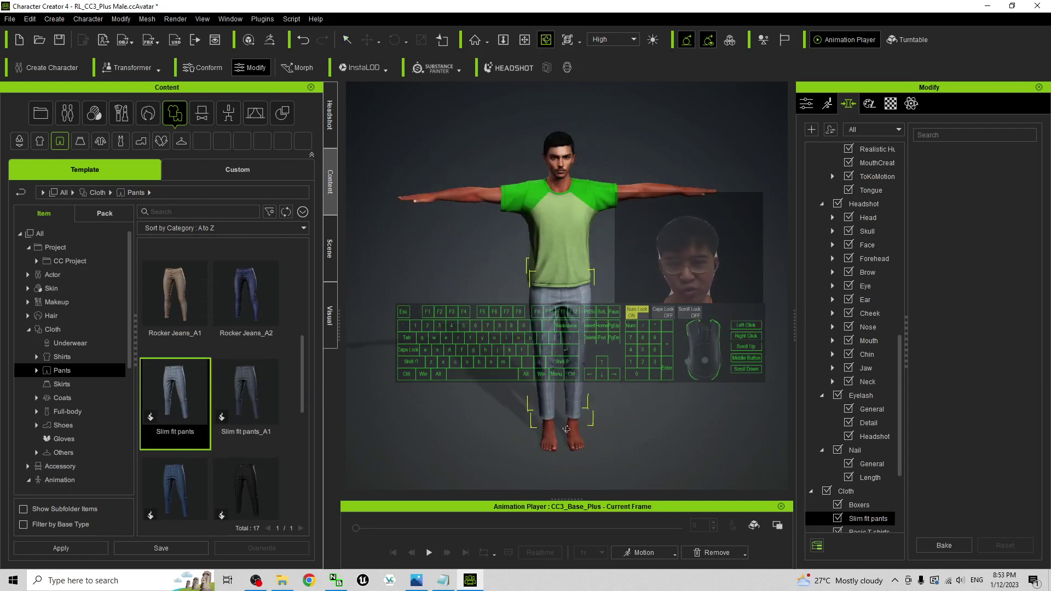
- Add Sport sneakers_A3 from the Shoes collection and view the dressed character
left_click(141, 141)
left_click_drag(302, 372, 305, 471)
double_click(247, 361)
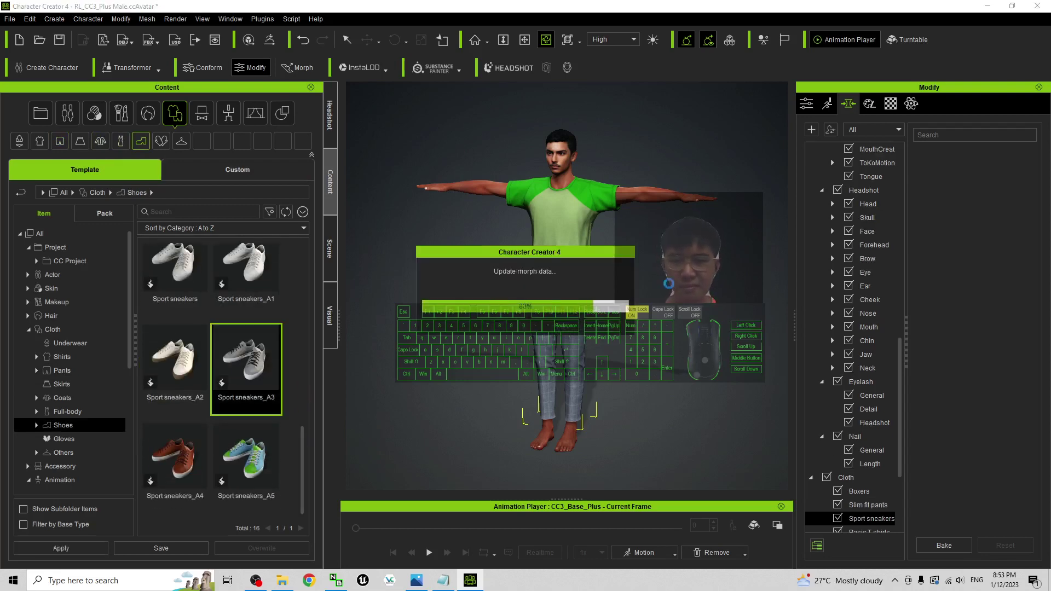
scroll(645, 291, "up", 5)
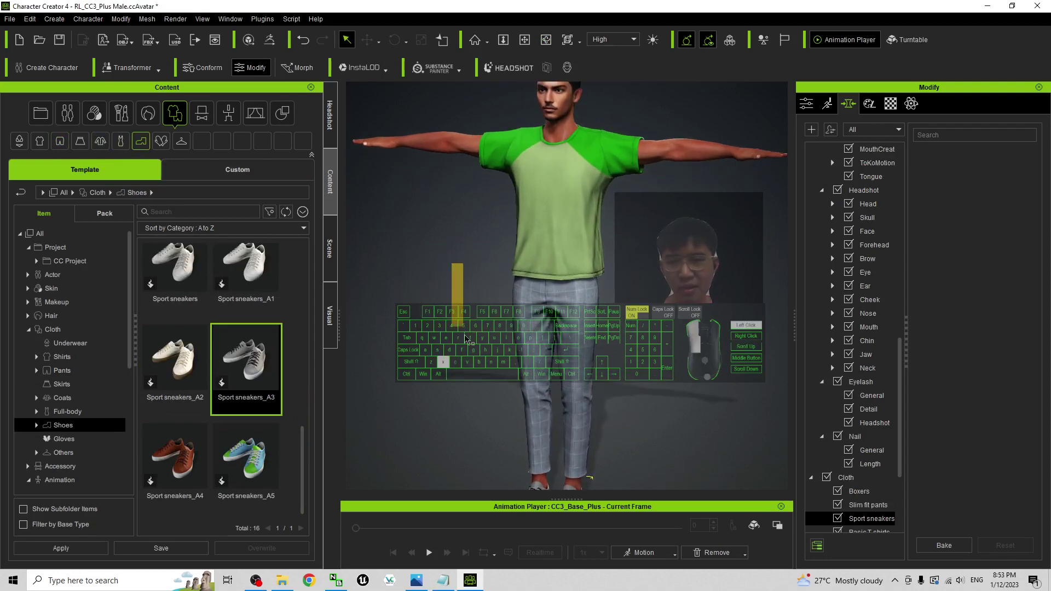
key("c")
left_click_drag(648, 298, 661, 313)
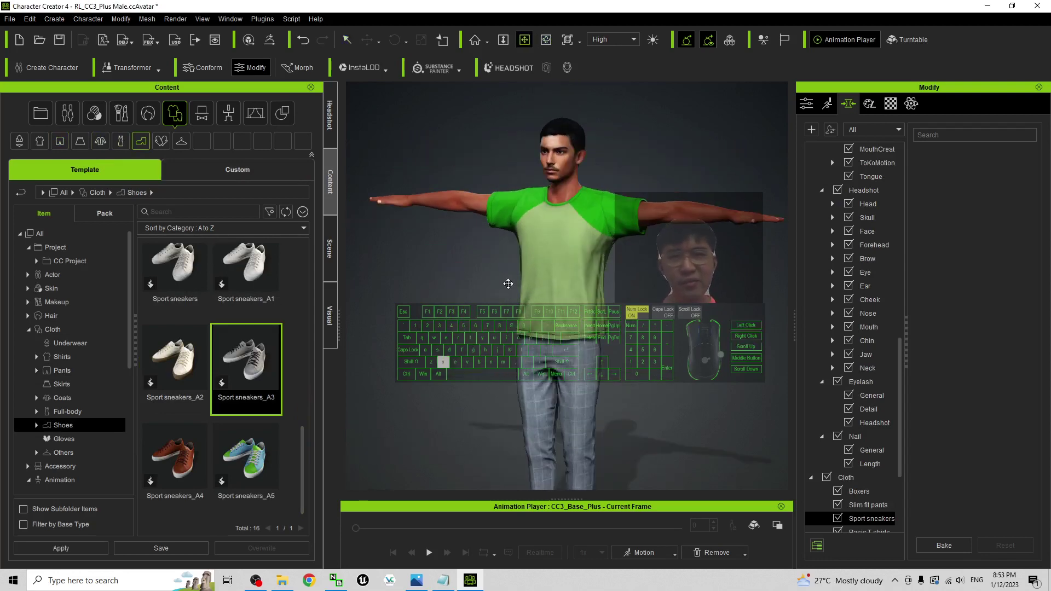
left_click_drag(307, 6, 493, 55)
- Save Project As RL_CC3_Plus Male.ccProject in the Desktop folder
left_click(239, 70)
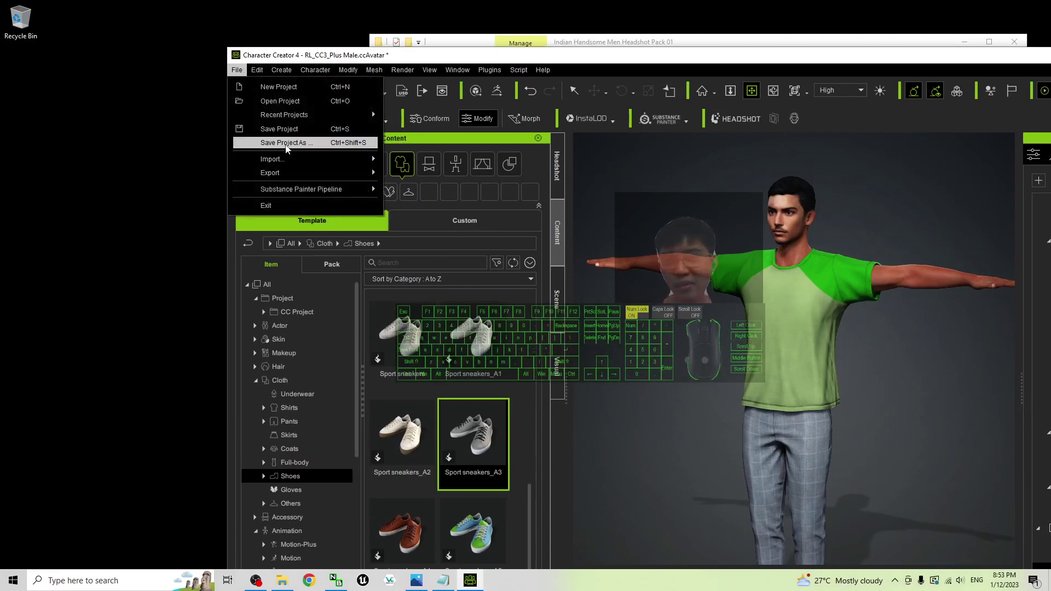
left_click(283, 142)
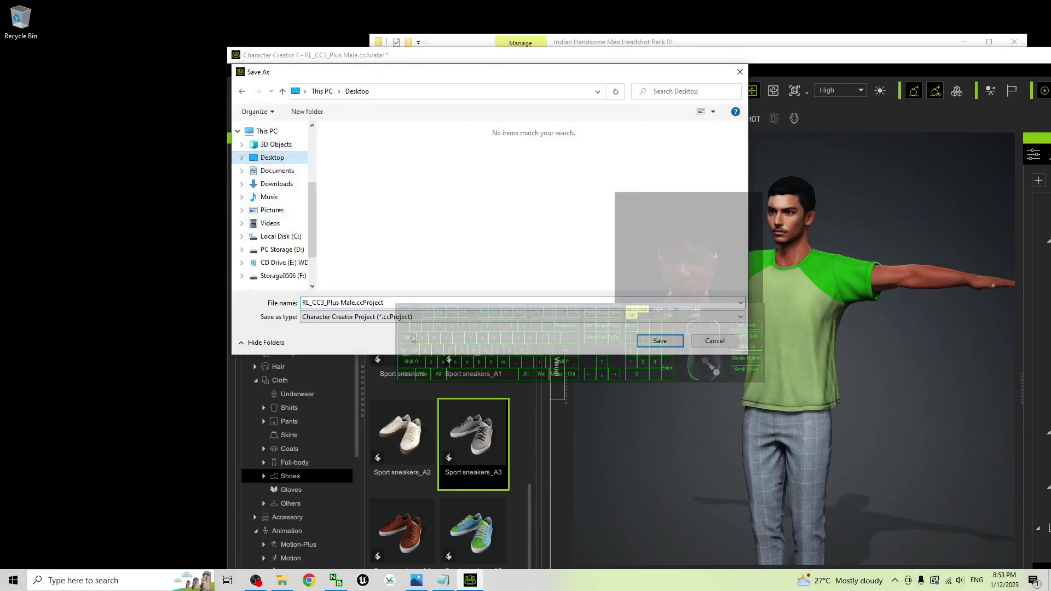
left_click(669, 342)
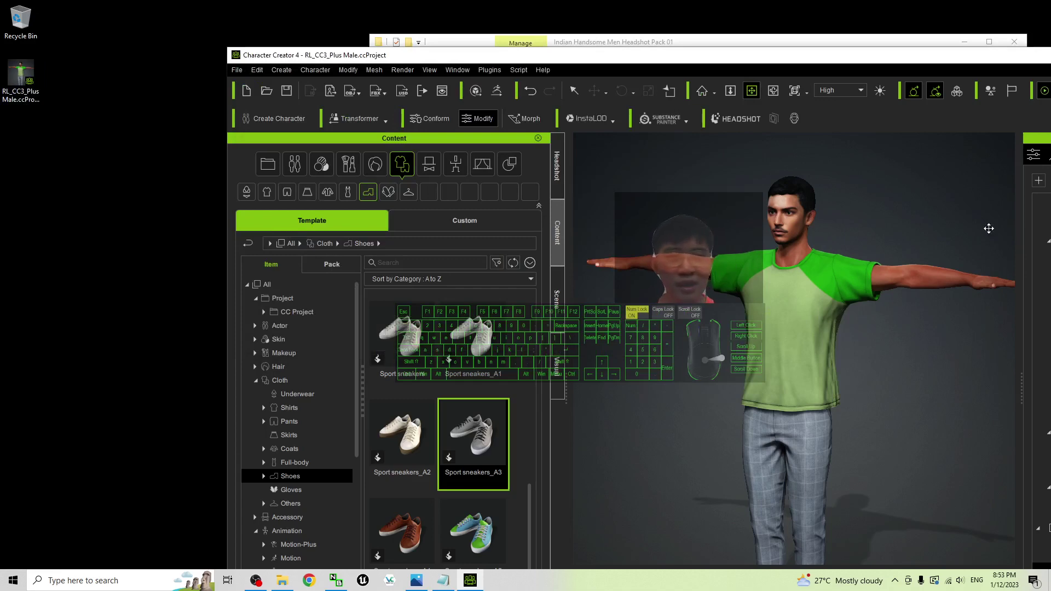
left_click_drag(747, 59, 597, 21)
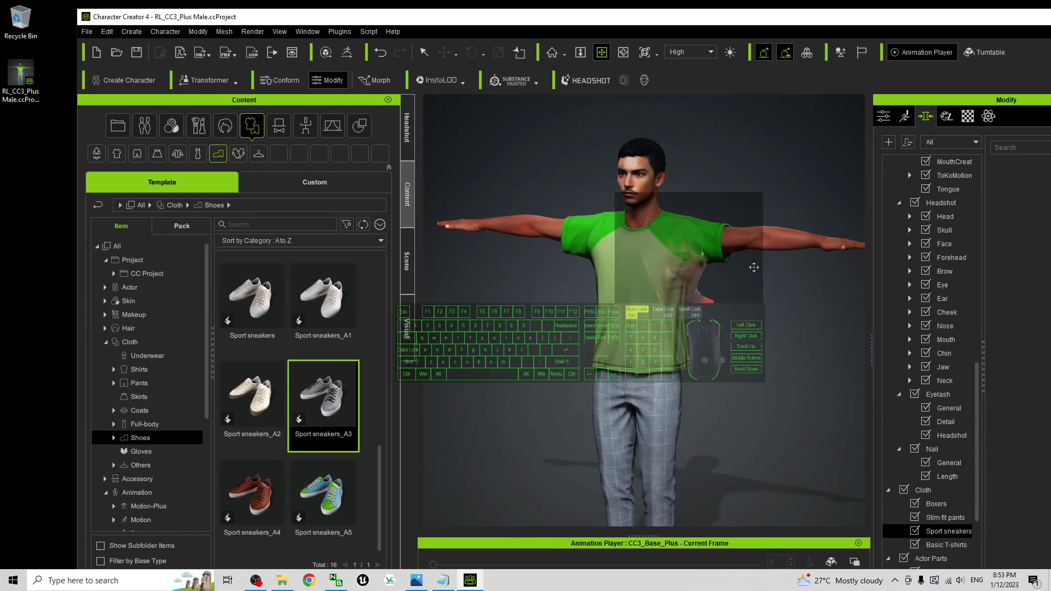
scroll(747, 290, "down", 3)
- Recentre the character and window, then begin an FBX export of the clothed character
middle_click_drag(726, 393, 718, 359)
left_click_drag(532, 21, 643, 51)
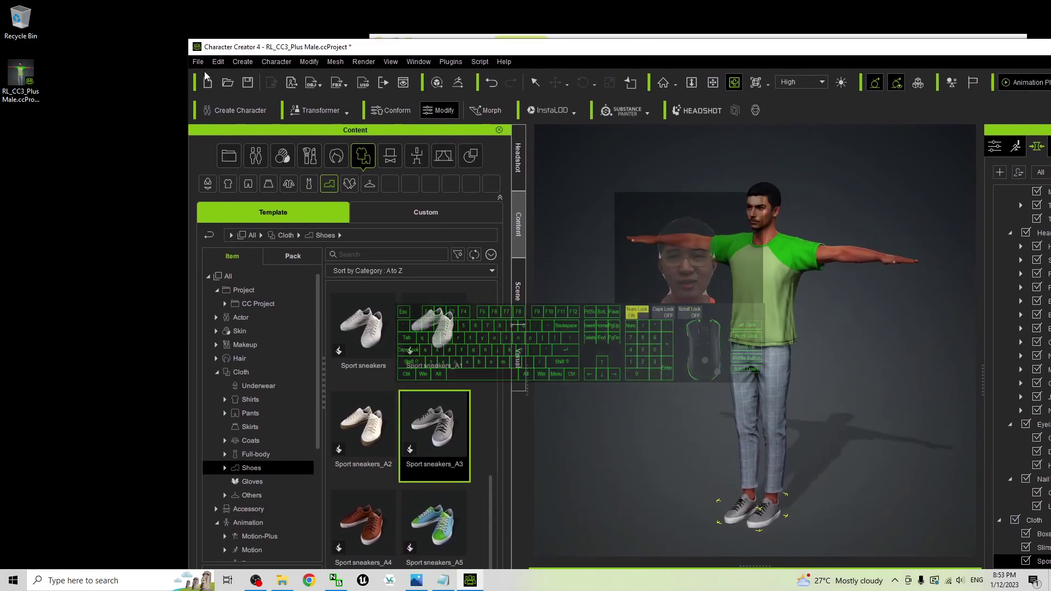
left_click(199, 63)
mouse_move(263, 164)
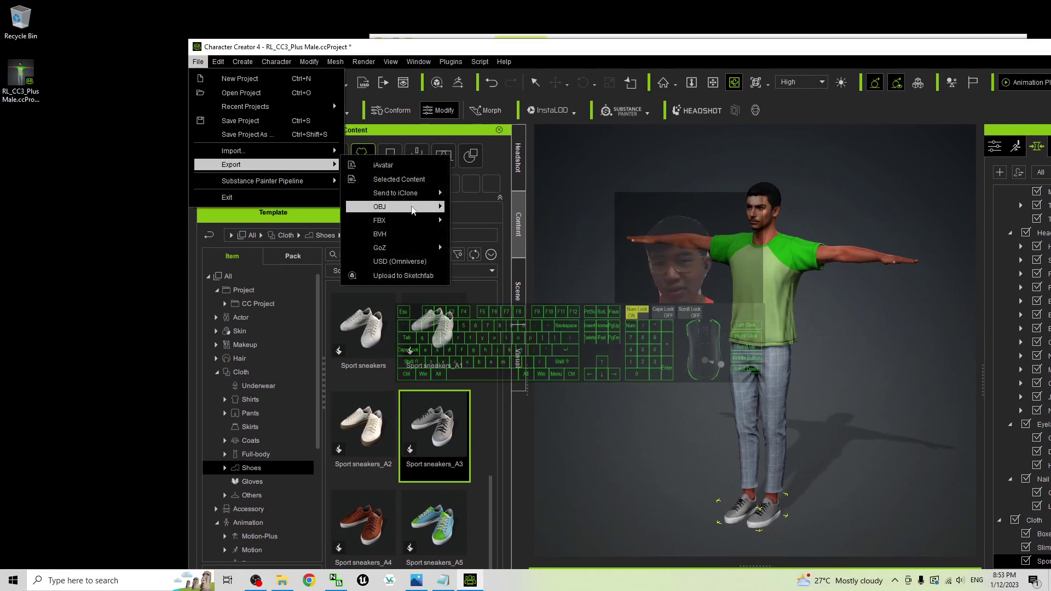
mouse_move(411, 220)
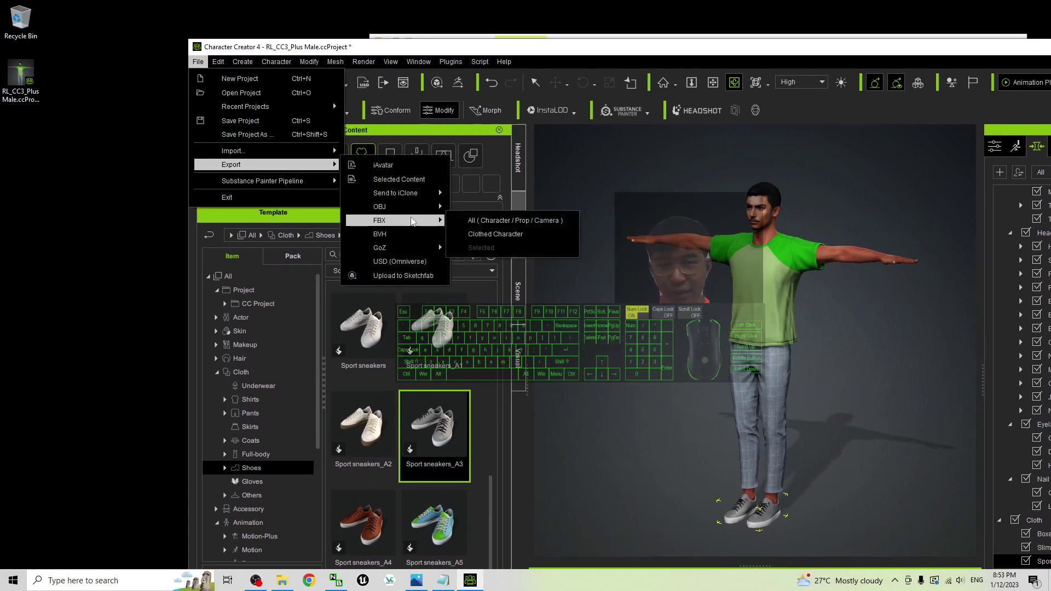
left_click(505, 237)
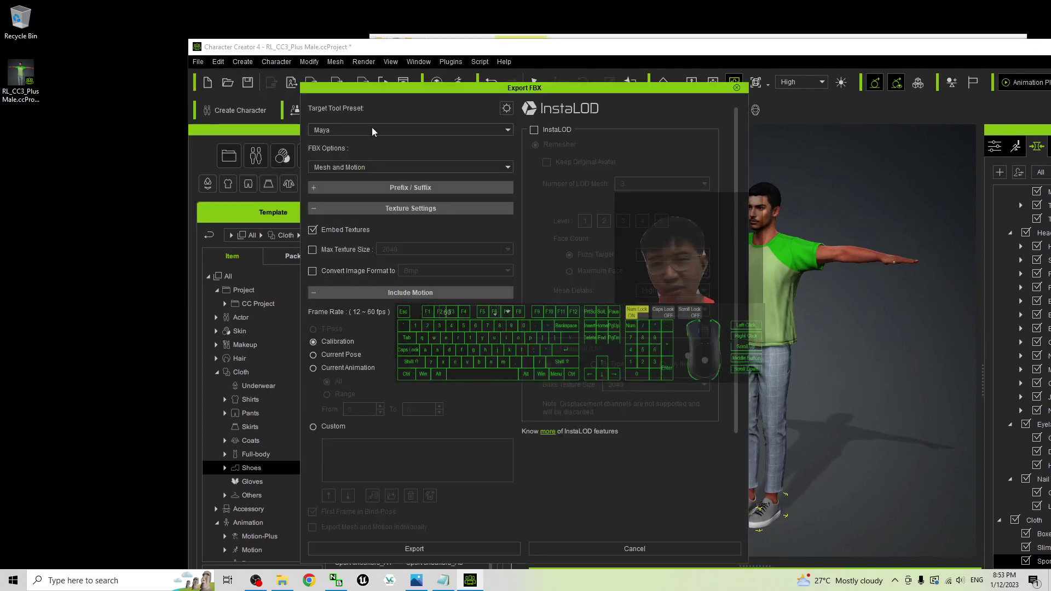
- Set the FBX export's target tool preset to Unreal and its content to Mesh only
left_click(483, 129)
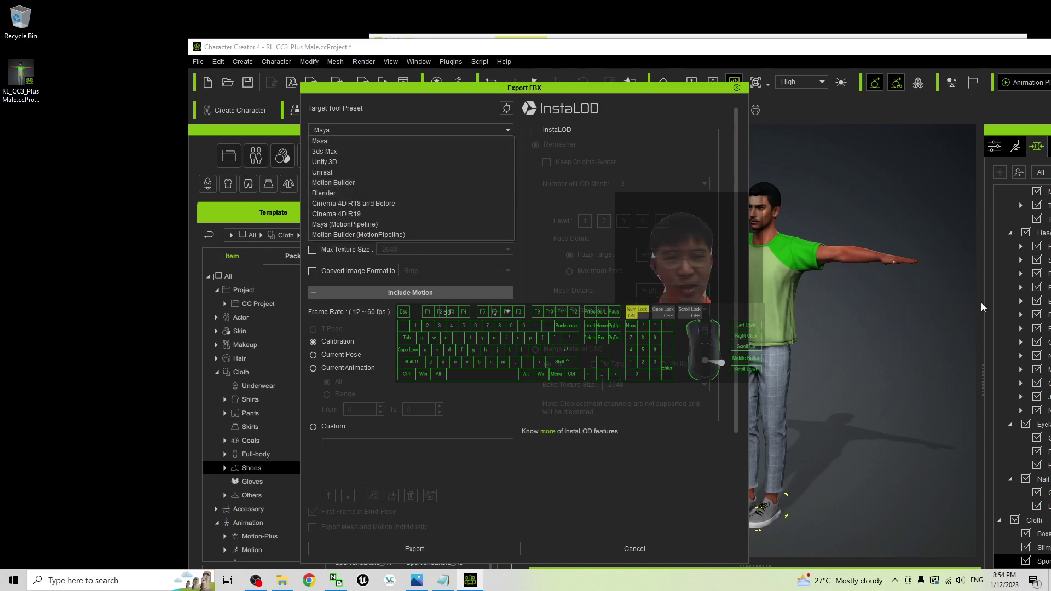
left_click_drag(632, 92, 557, 83)
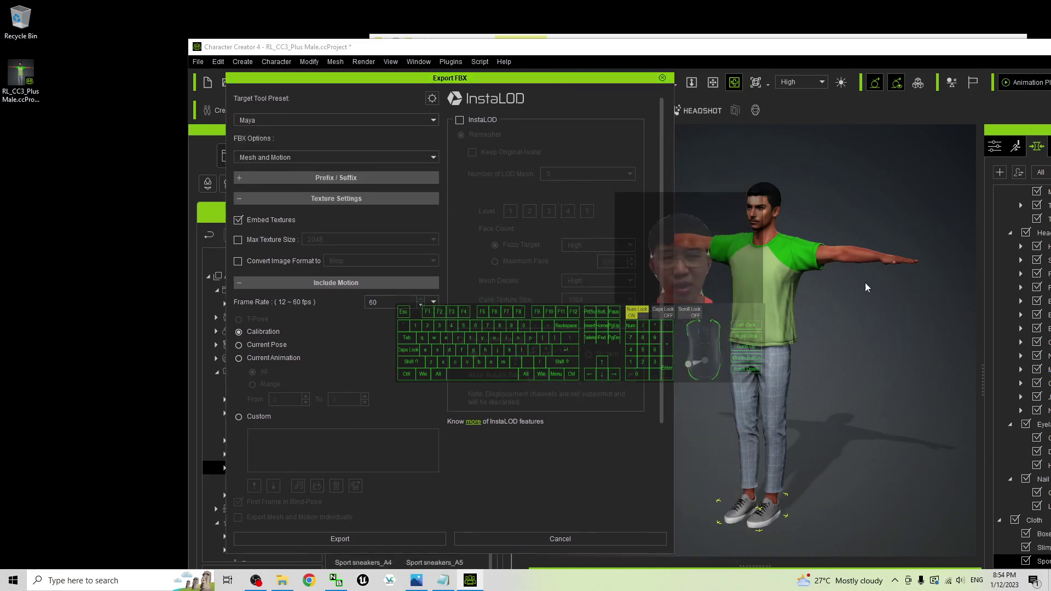
left_click(369, 121)
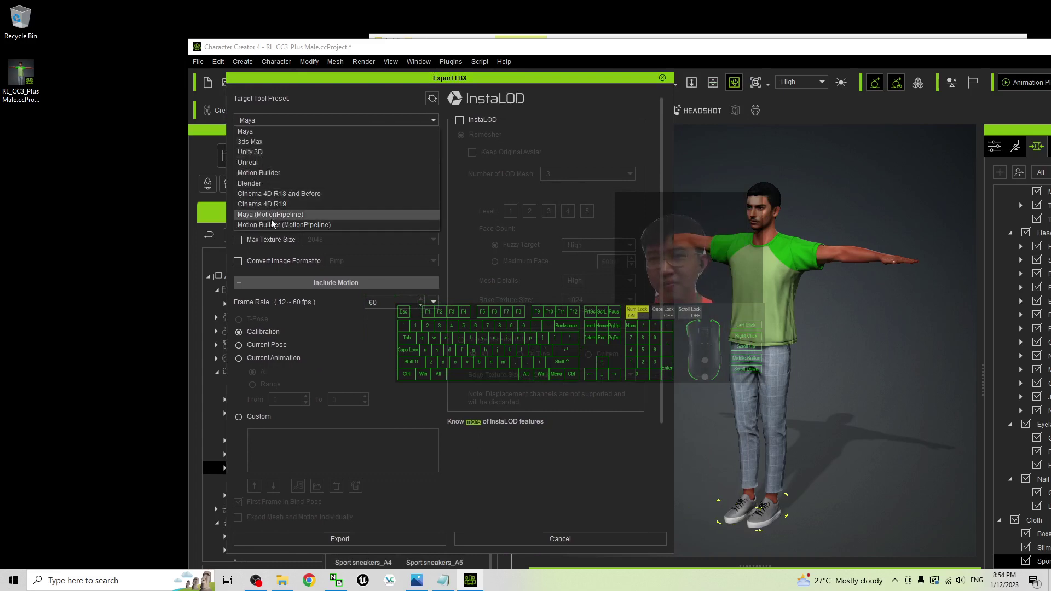
left_click(254, 163)
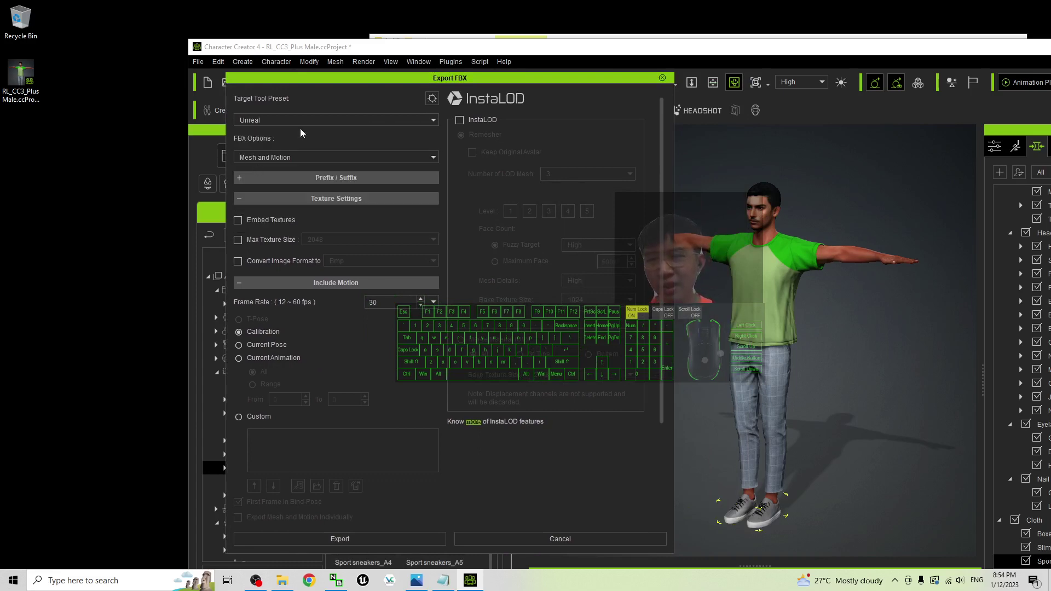
left_click(286, 157)
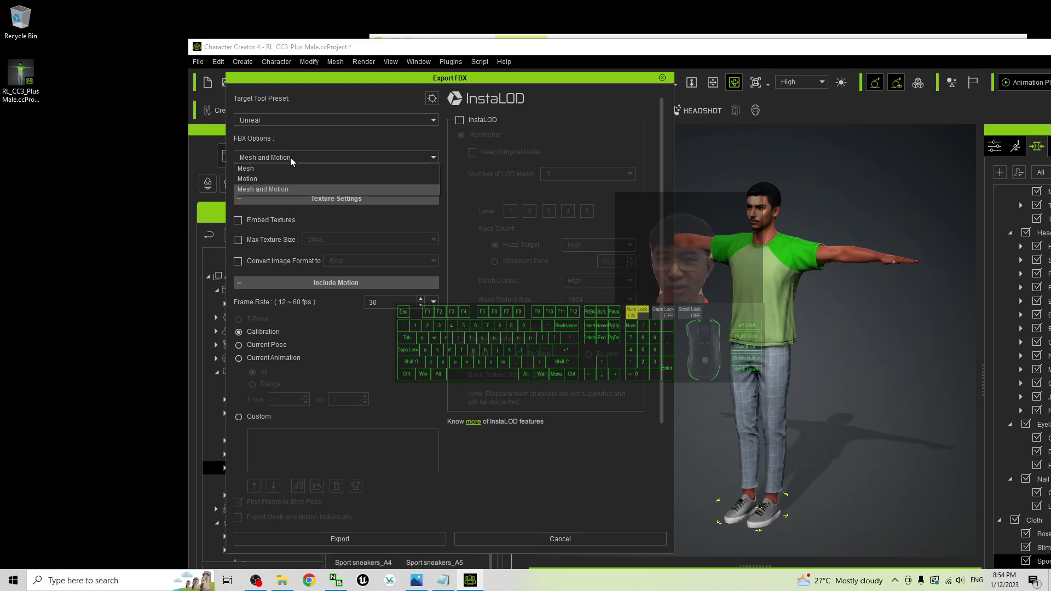
left_click(278, 167)
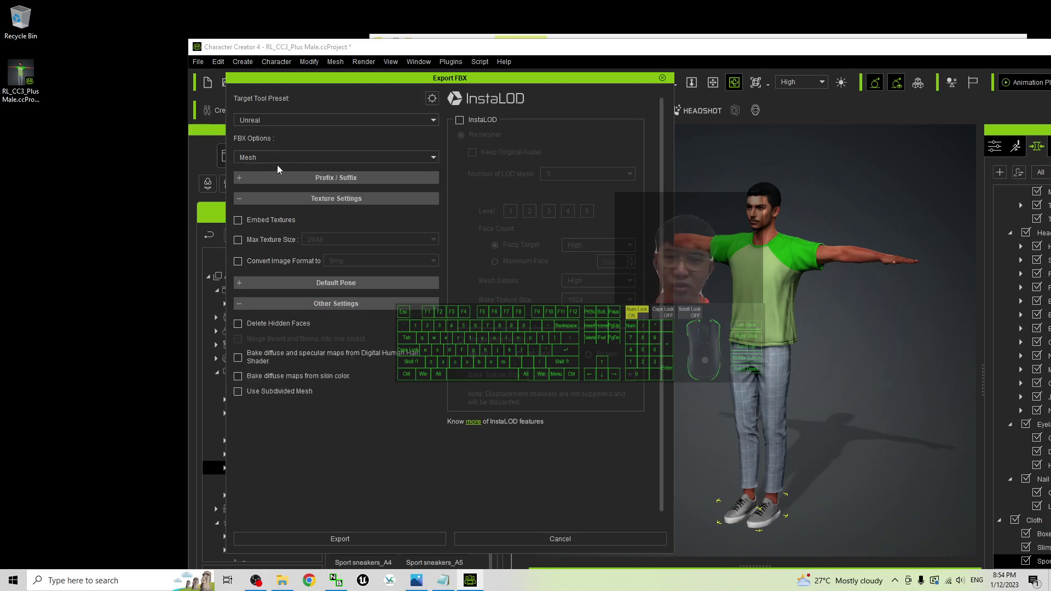
- Tick Embed Textures, run the export, and accept the warning
left_click(303, 159)
left_click(298, 159)
left_click(298, 158)
left_click(297, 159)
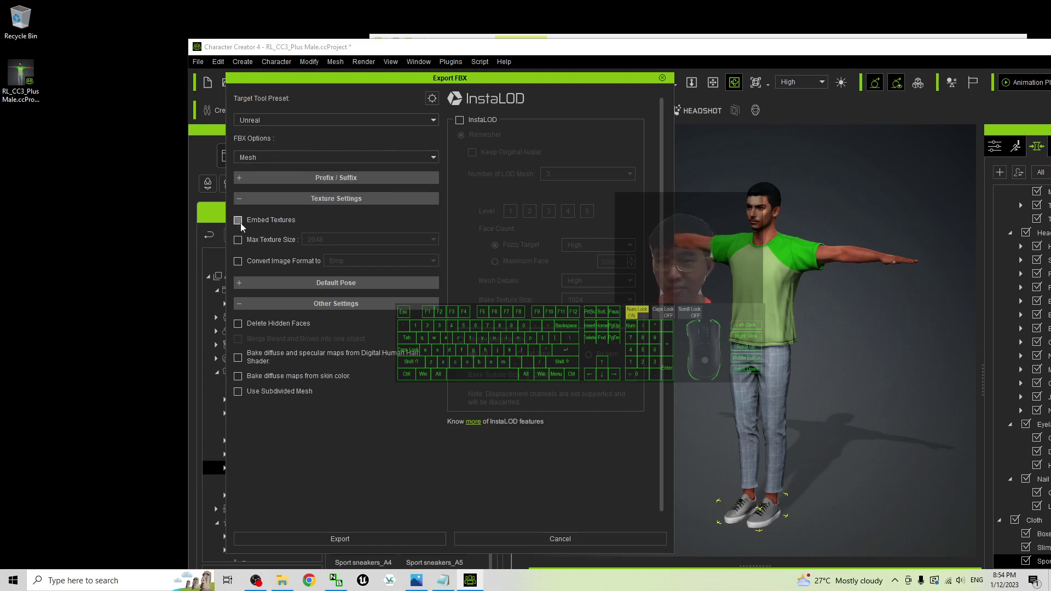
left_click(363, 538)
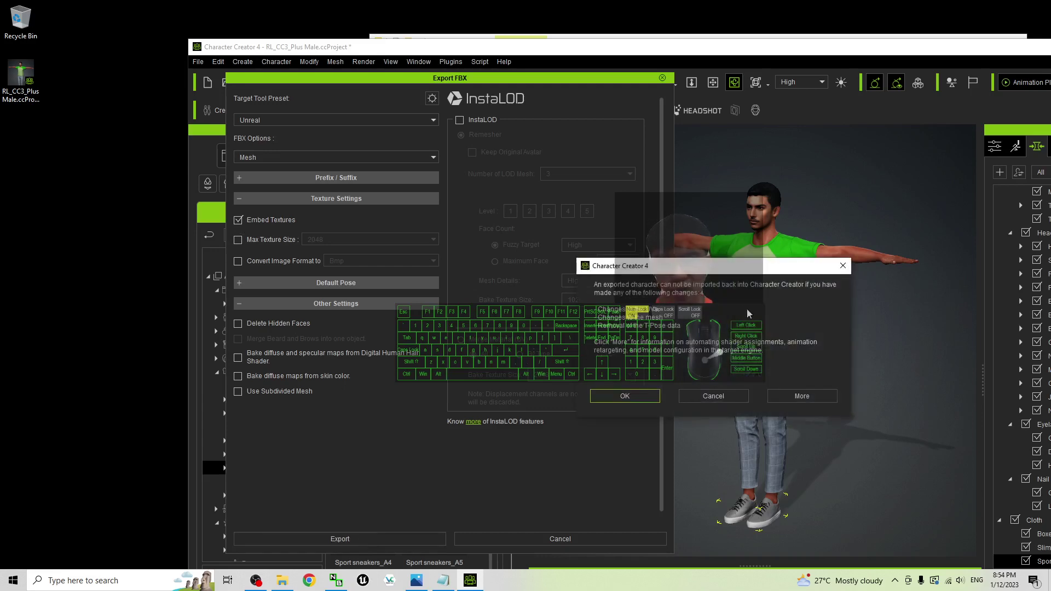
left_click(639, 402)
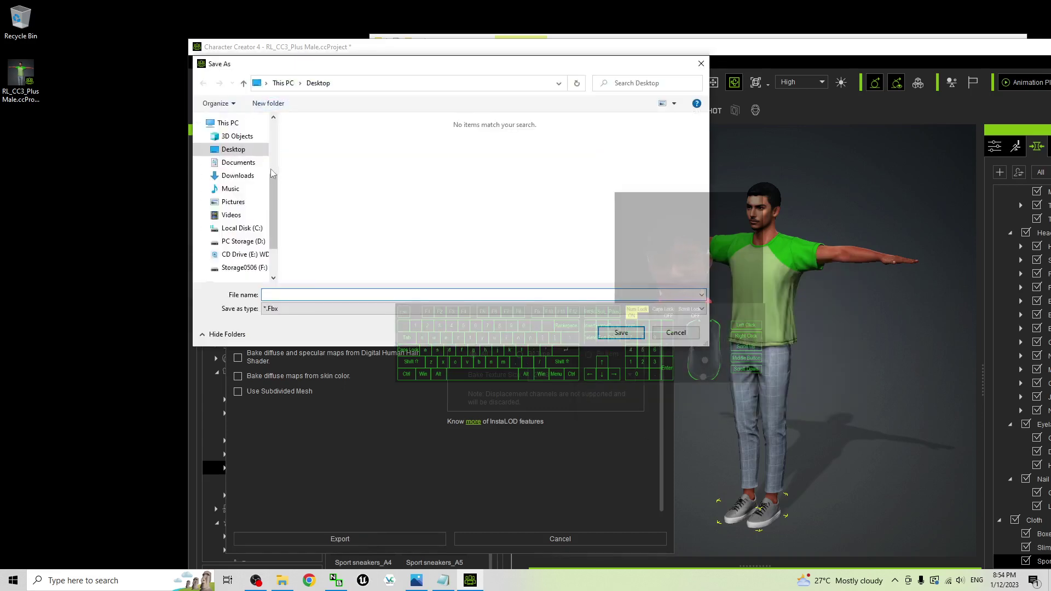
- Save the FBX to the Desktop as 'indian hansome man 01'
scroll(277, 139, "up", 3)
left_click(244, 251)
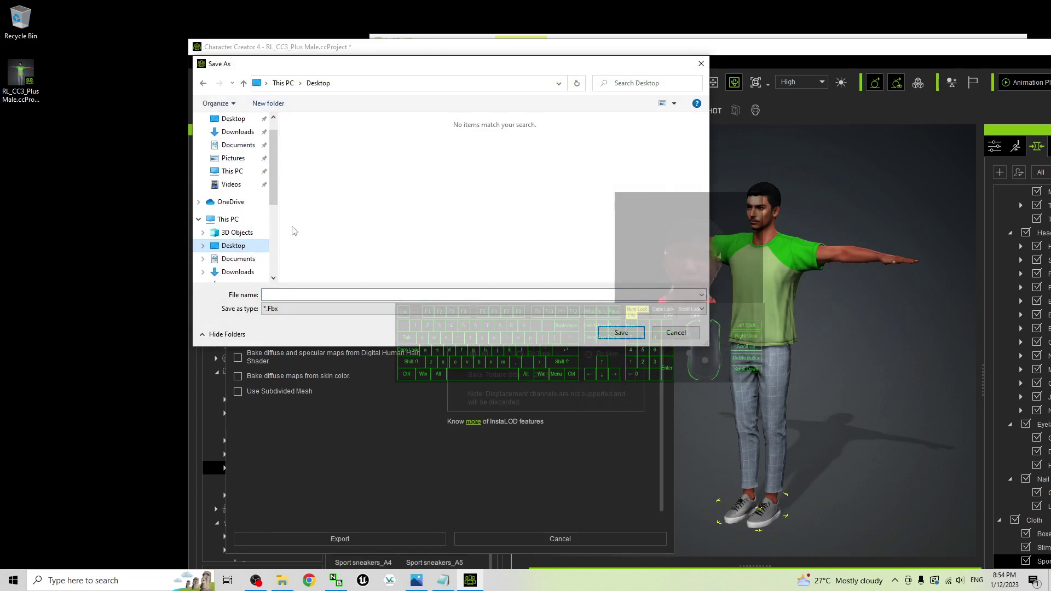
left_click(295, 296)
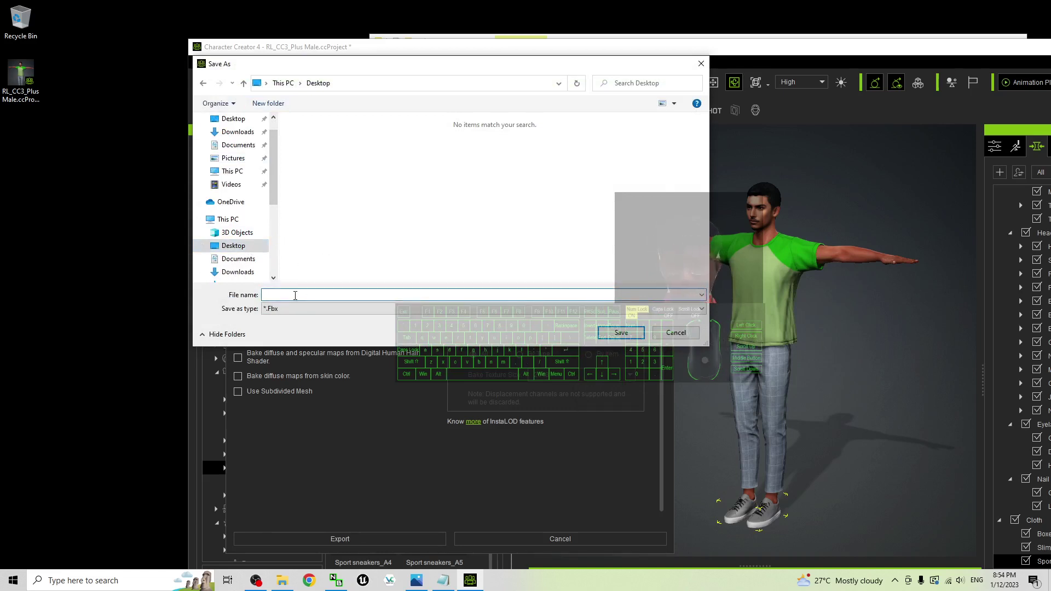
type("indian hansome man 01")
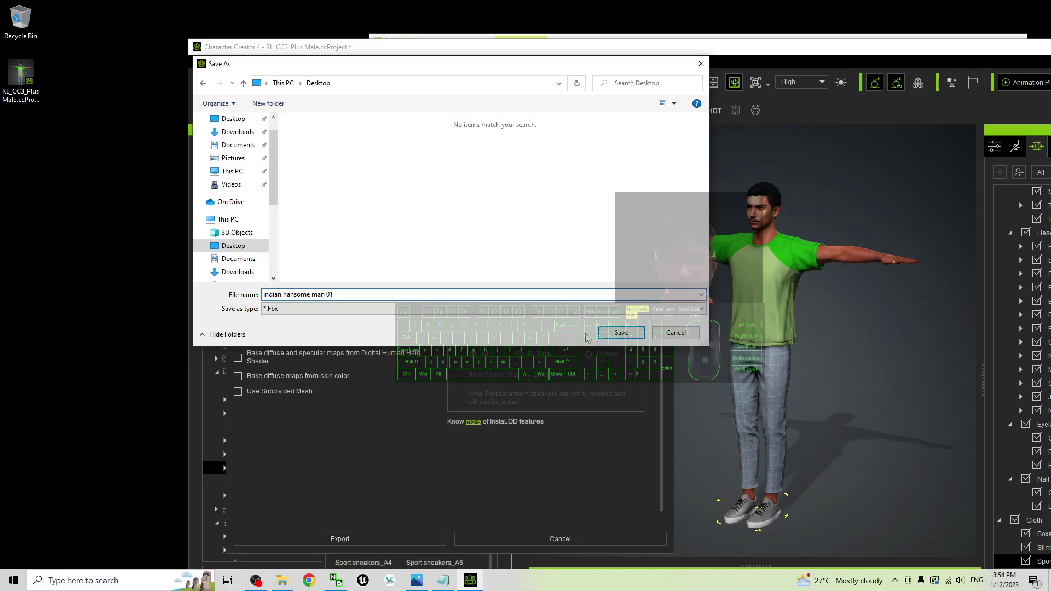
left_click(620, 332)
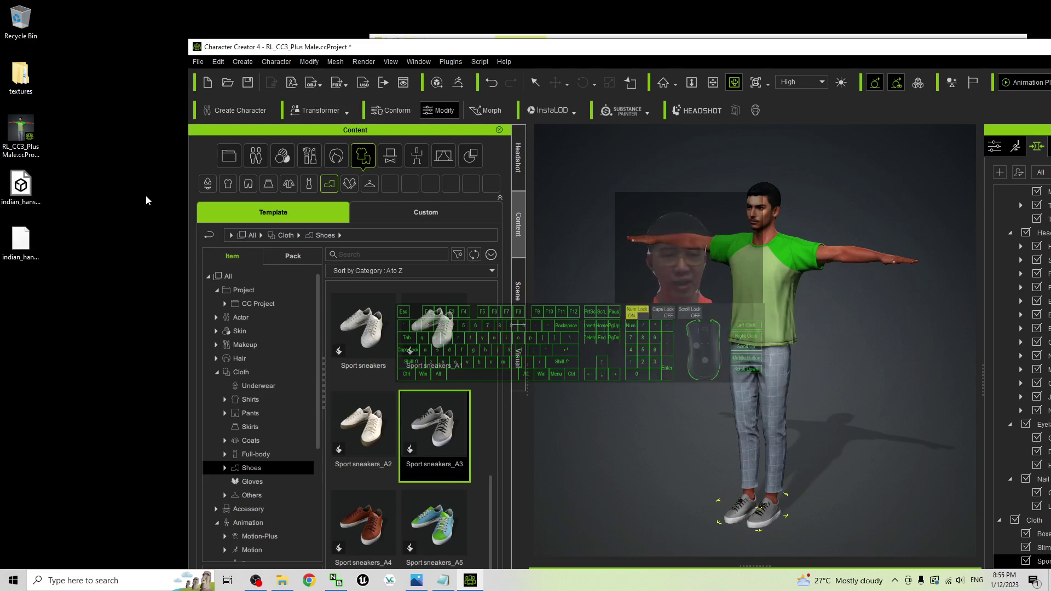
- Inspect the exported .json and FBX files on the desktop
left_click(21, 241)
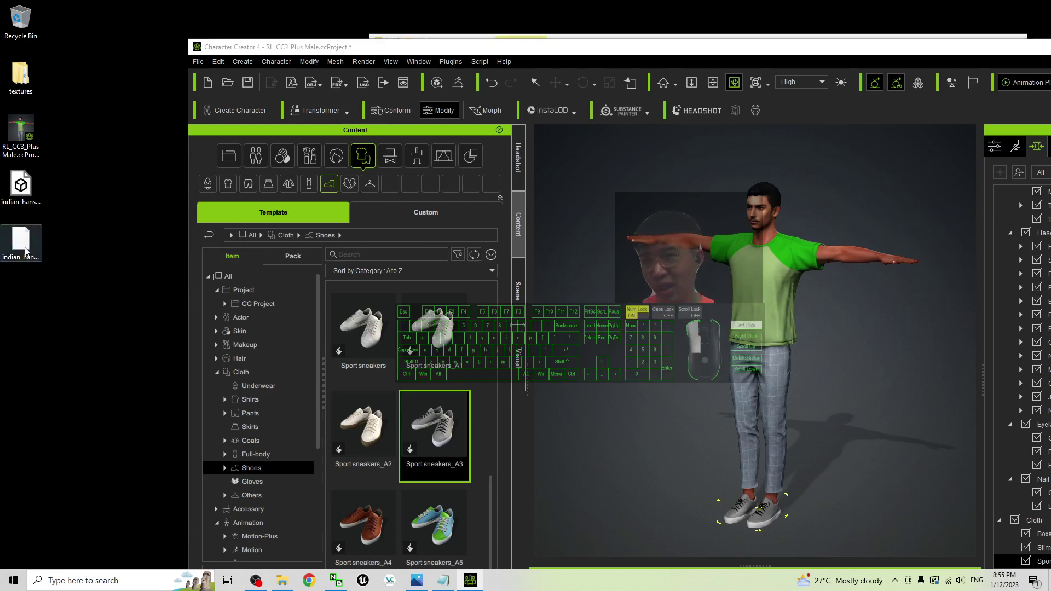
right_click(96, 220)
left_click(24, 195)
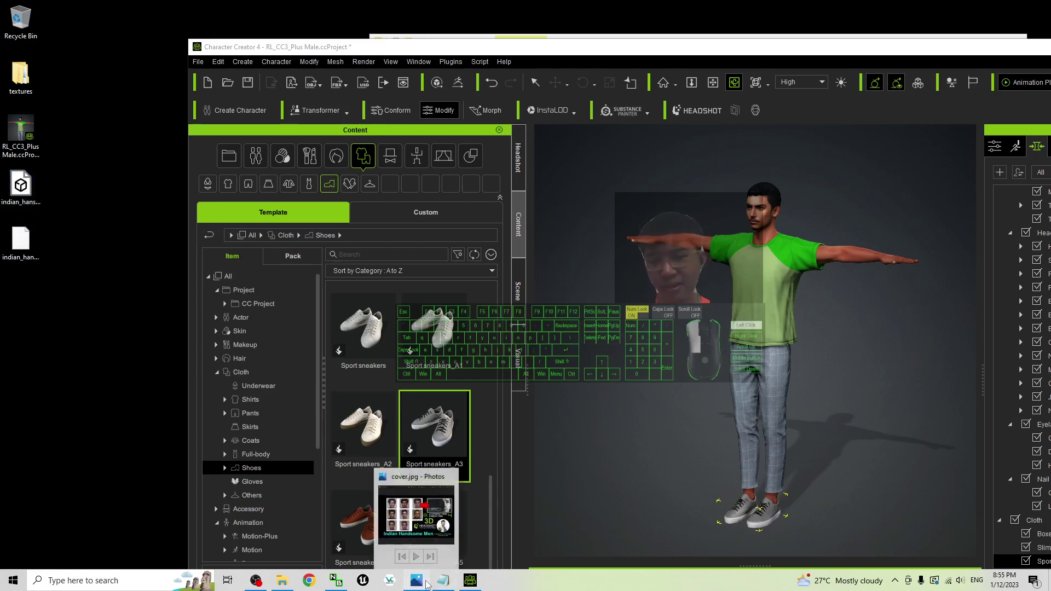
- View cover.jpg maximized in Photos, then switch back to Character Creator 4
left_click(423, 583)
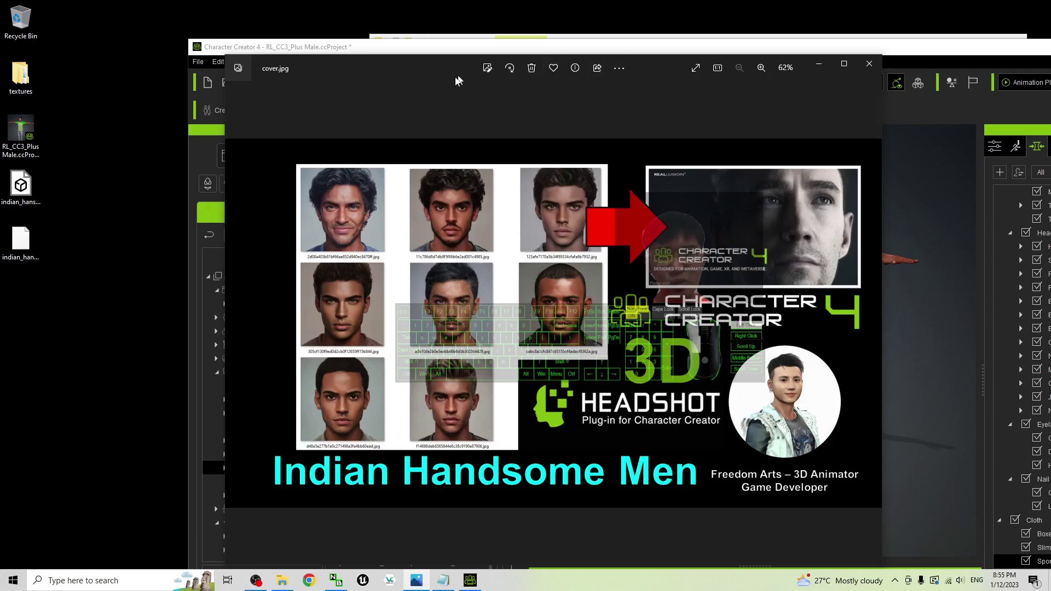
double_click(469, 82)
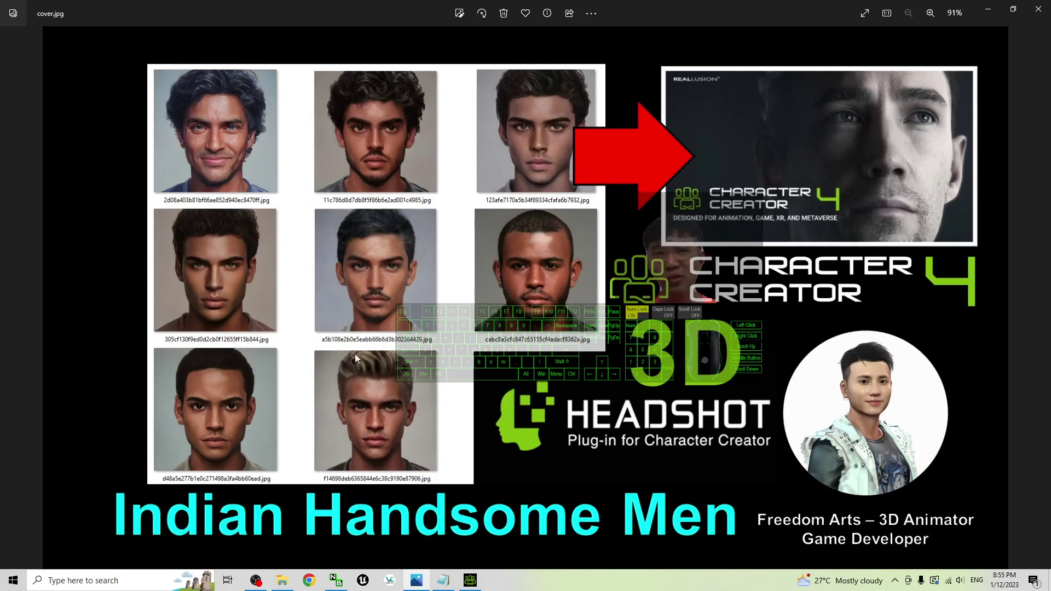
left_click(470, 581)
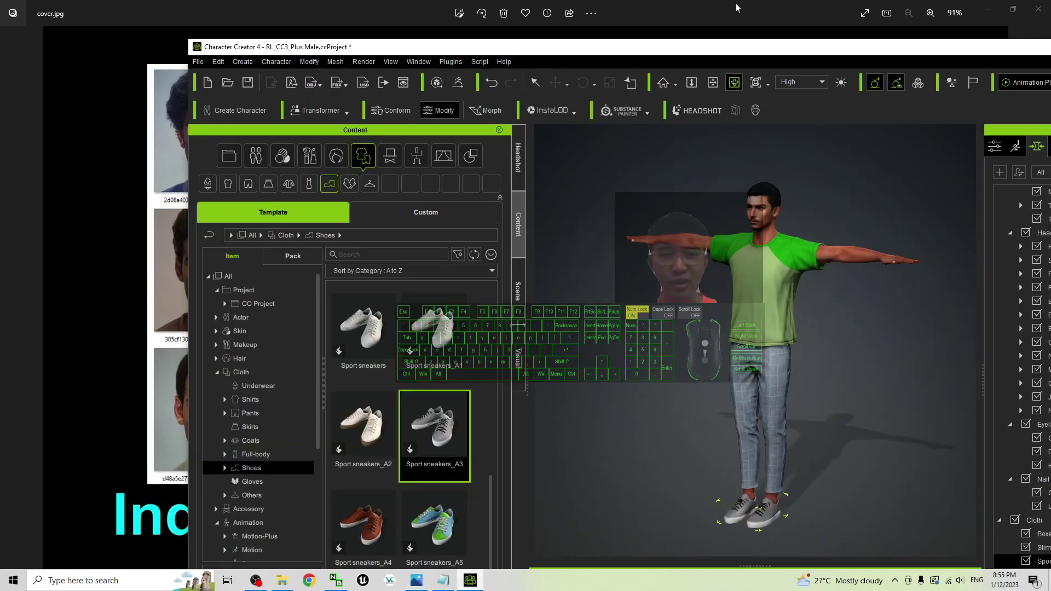
- Maximize Character Creator 4 and frame the avatar's face, then head and torso
double_click(730, 47)
scroll(635, 271, "up", 5)
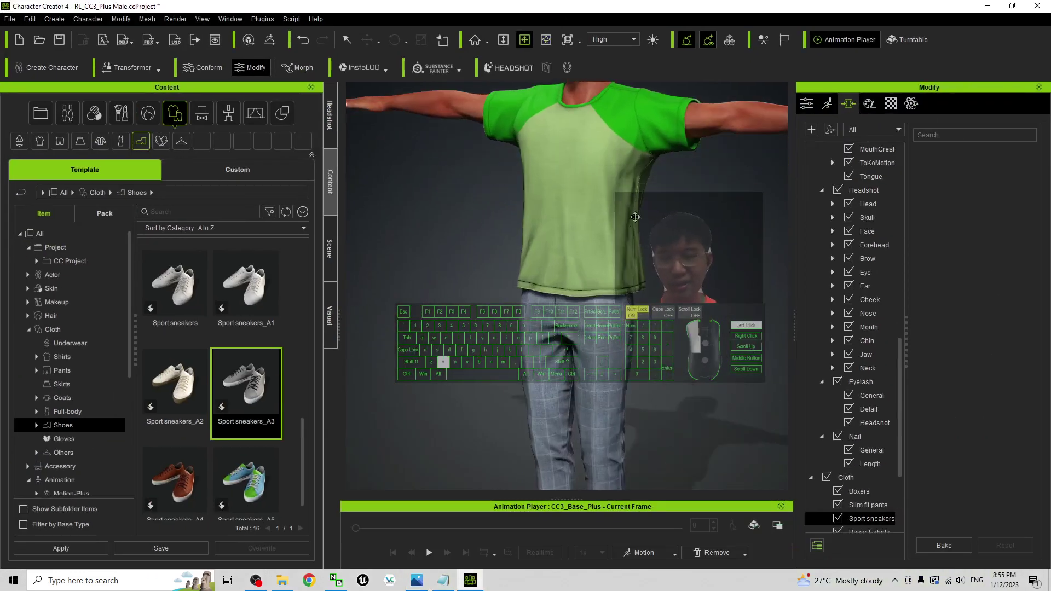
key("f")
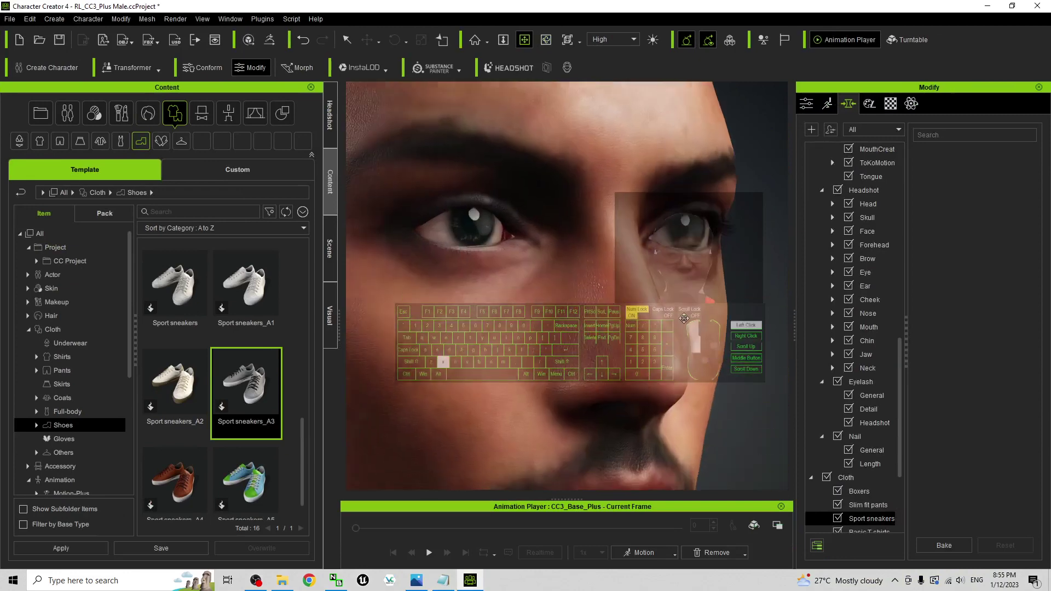
key("c")
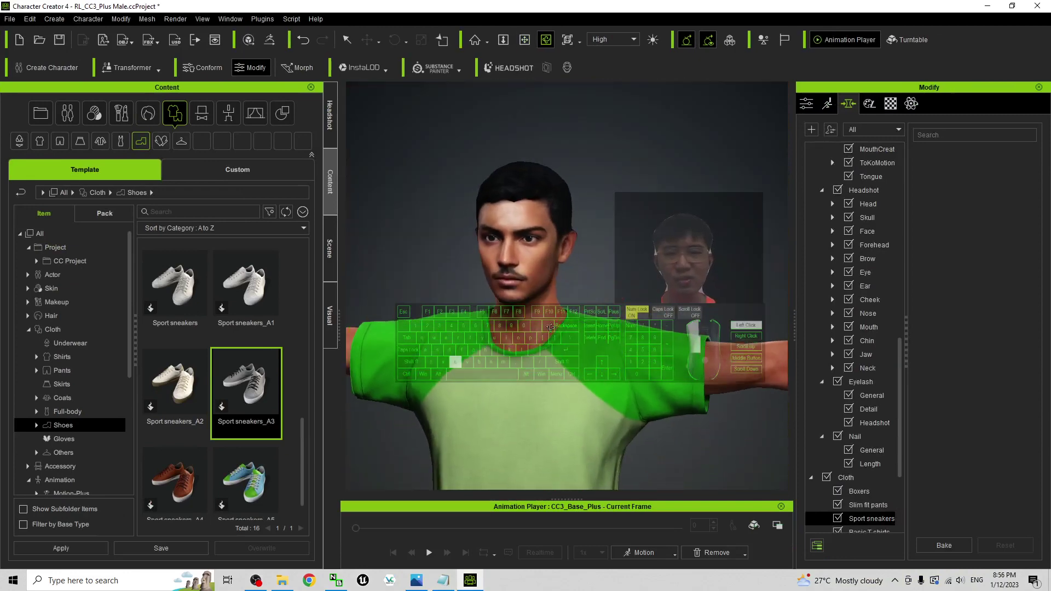